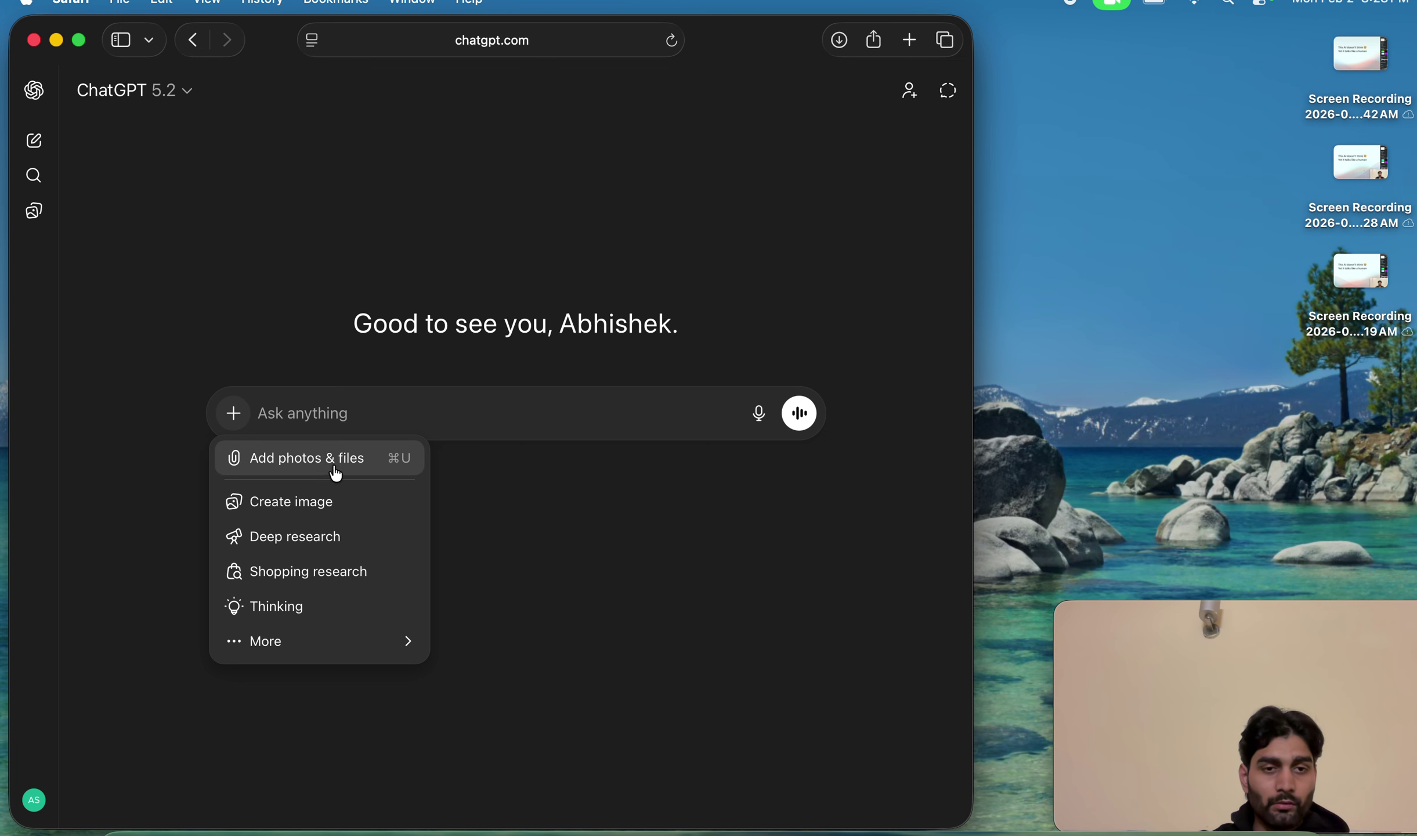
Step: Attach the first resume PDF from the Documents folder to the new chat
left_click(317, 459)
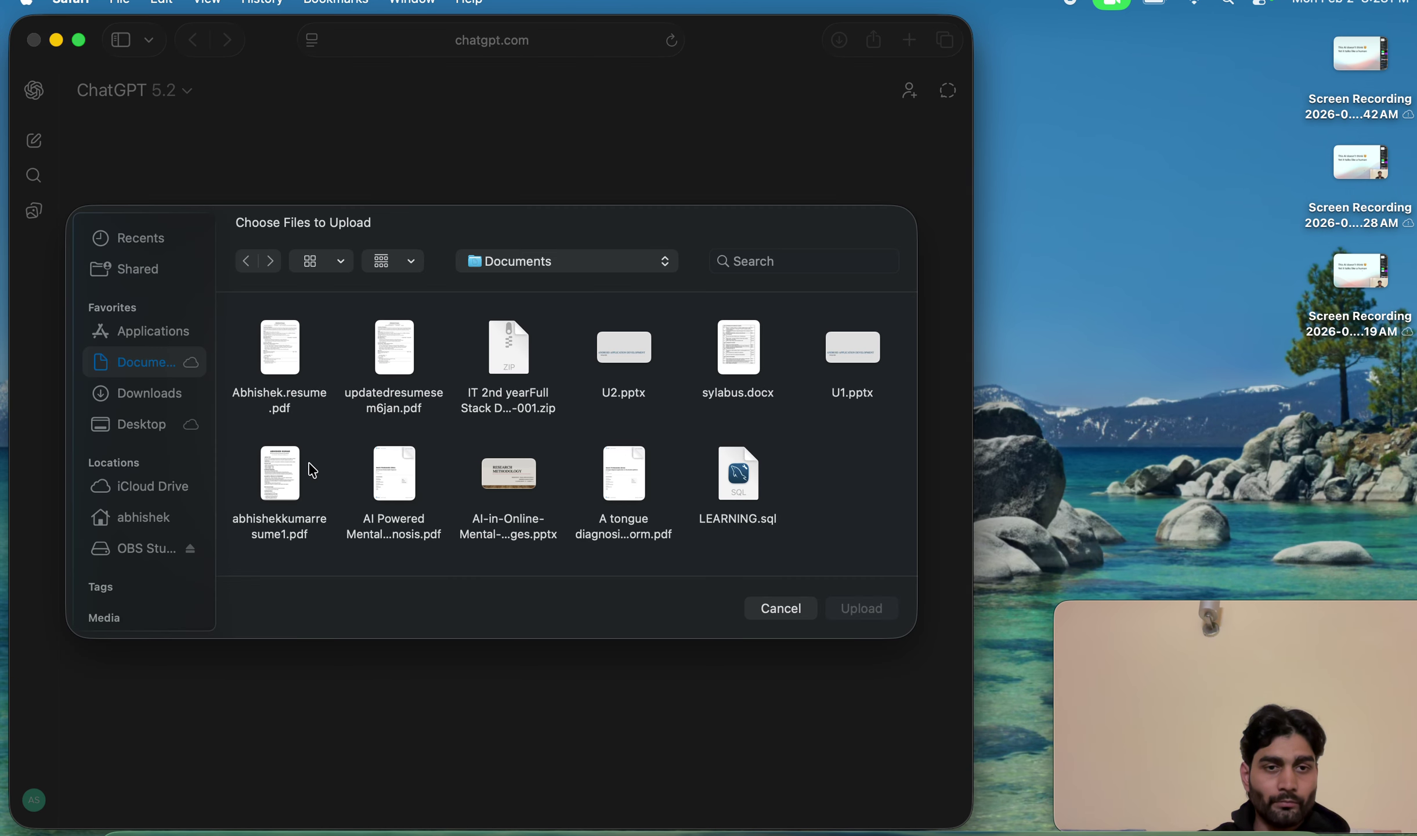
left_click(270, 371)
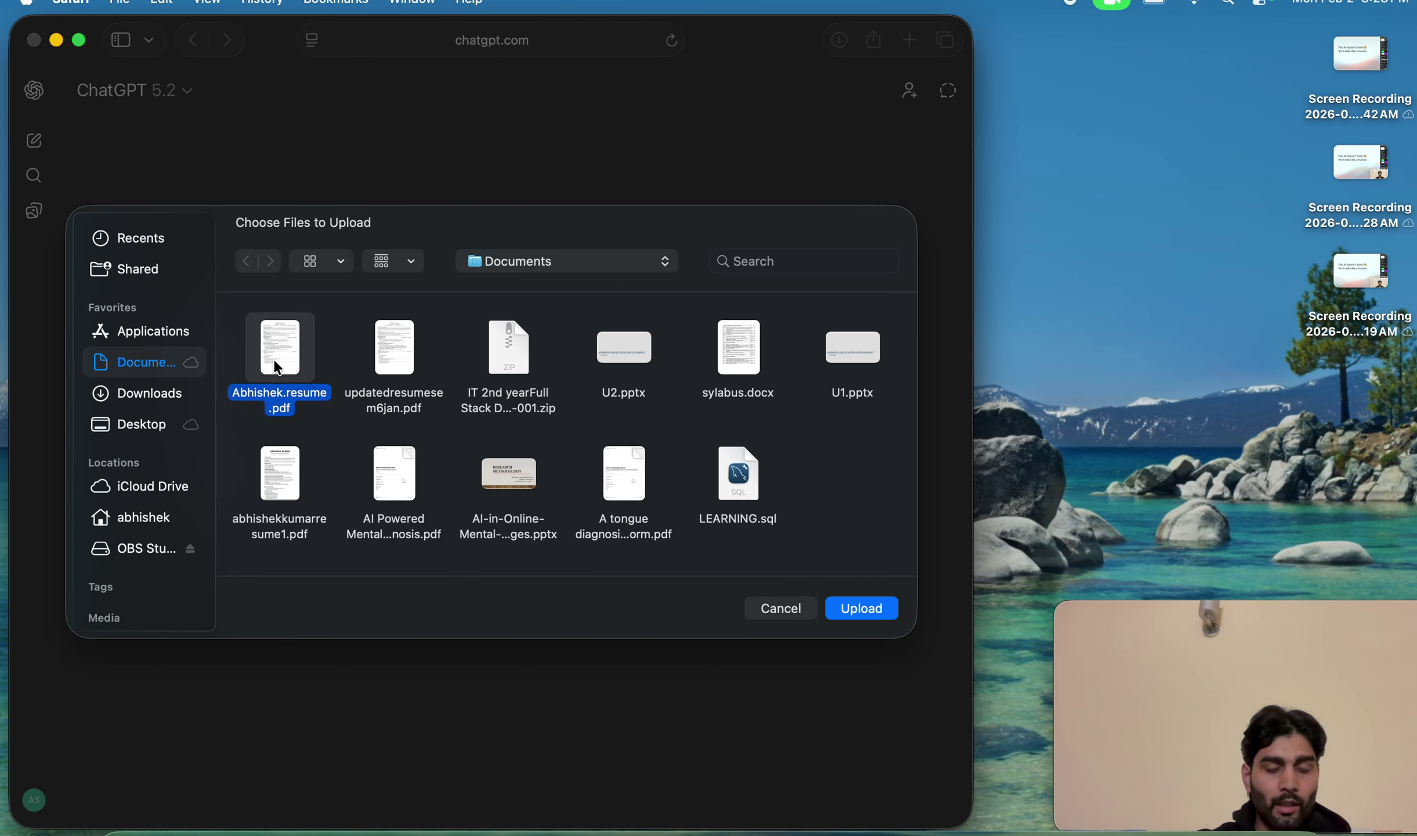
left_click(871, 610)
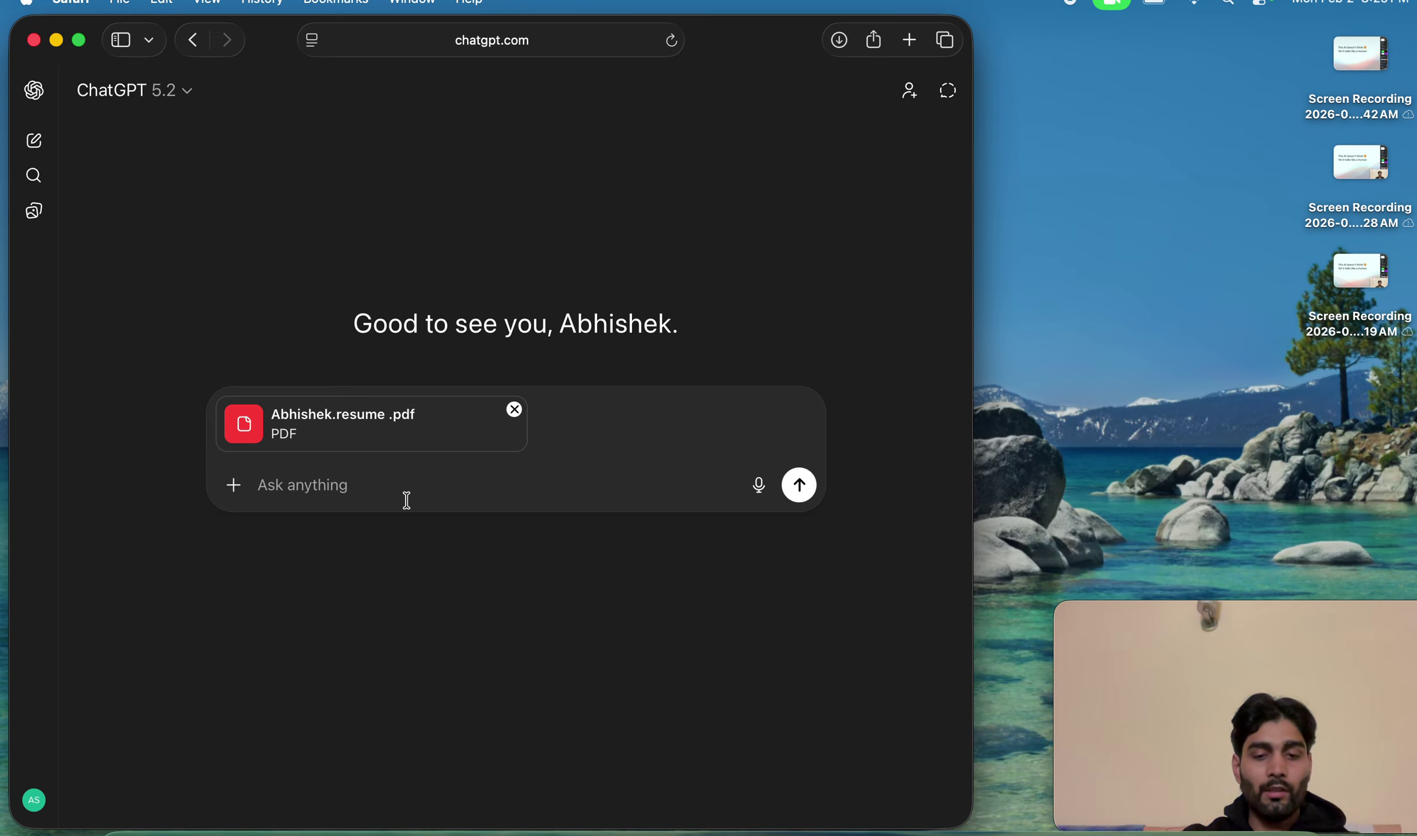
Step: Send the prompt "that give exact data which are into this resume , and give latex code for this" with the attached PDF
type("that")
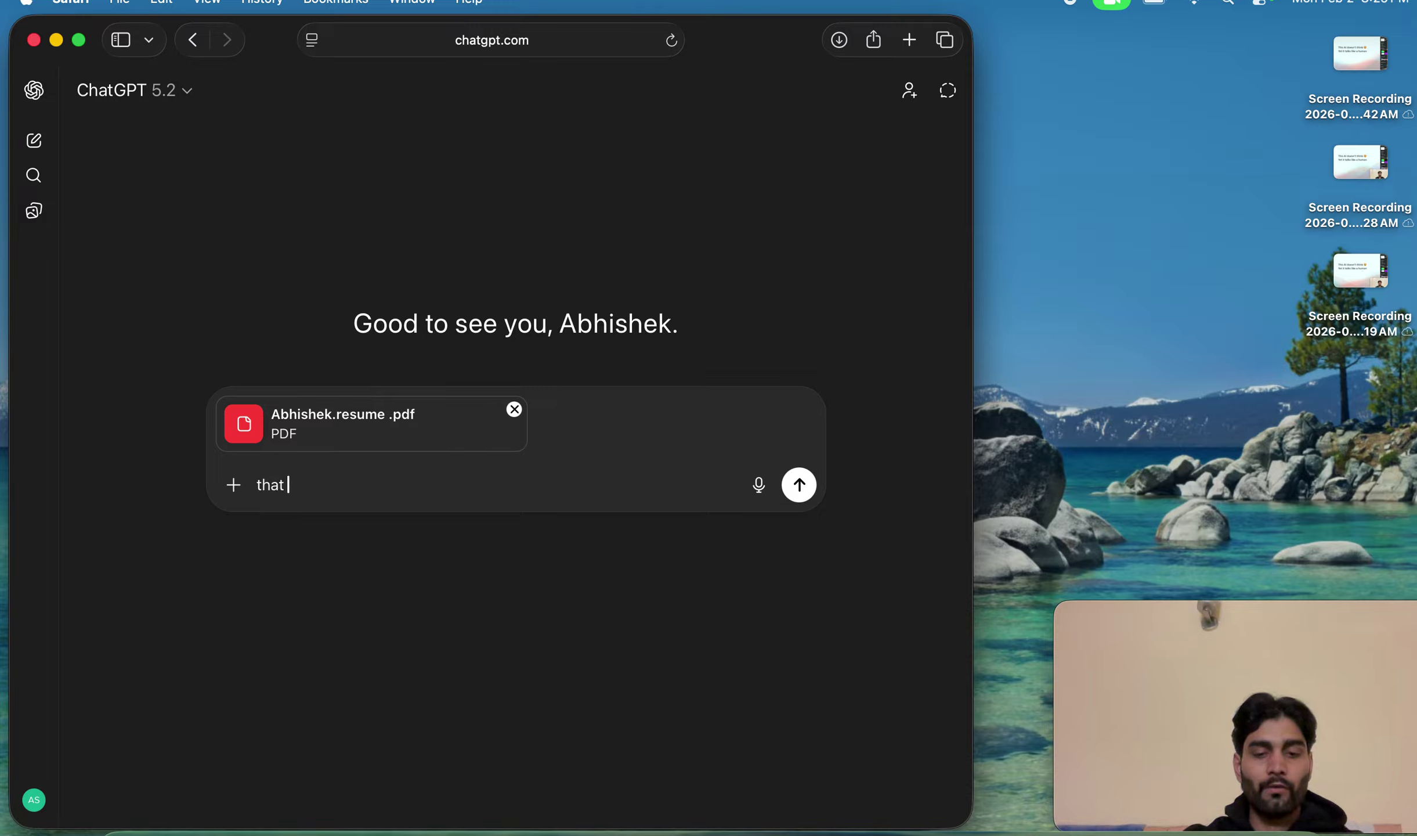
type(" give")
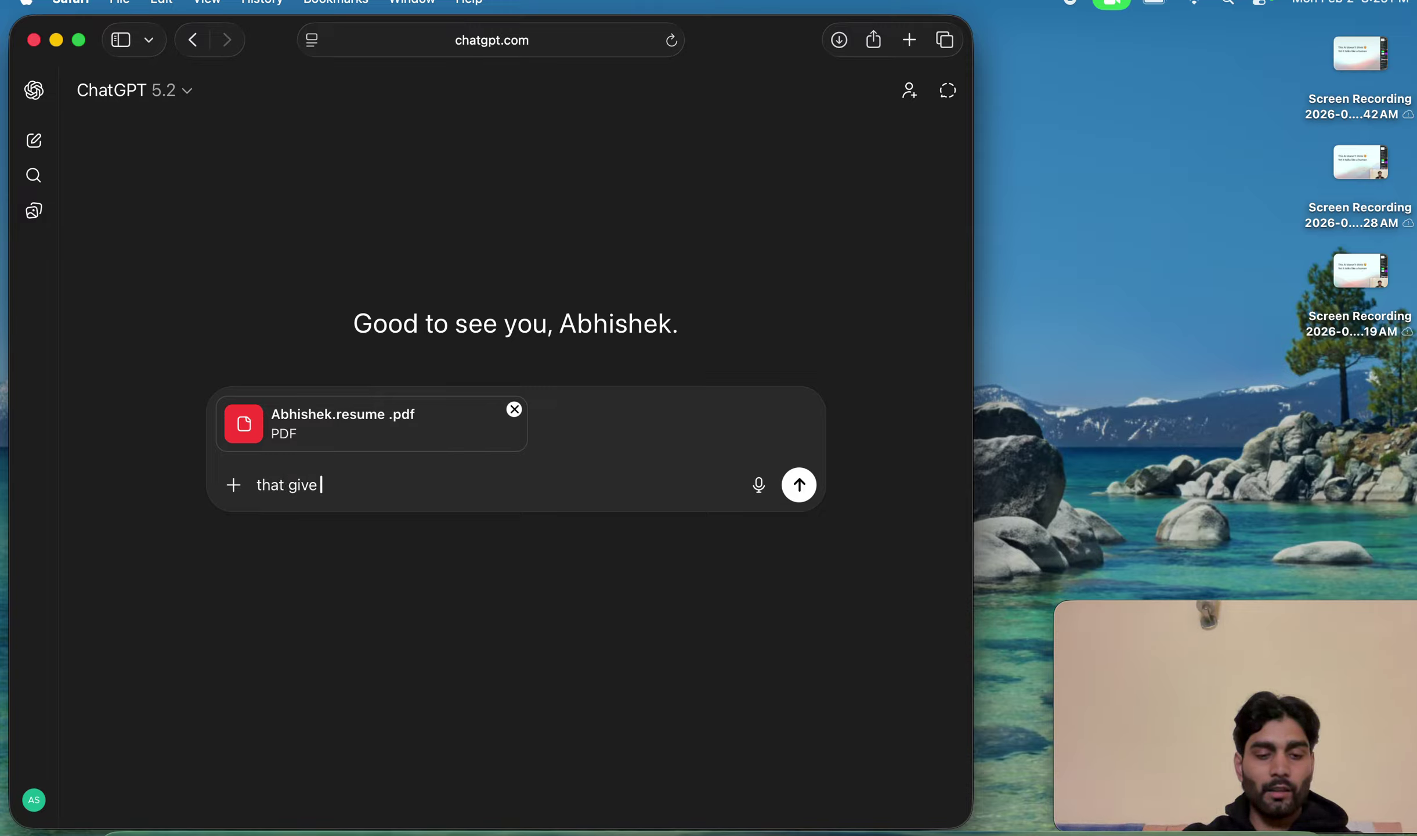
type(" exact")
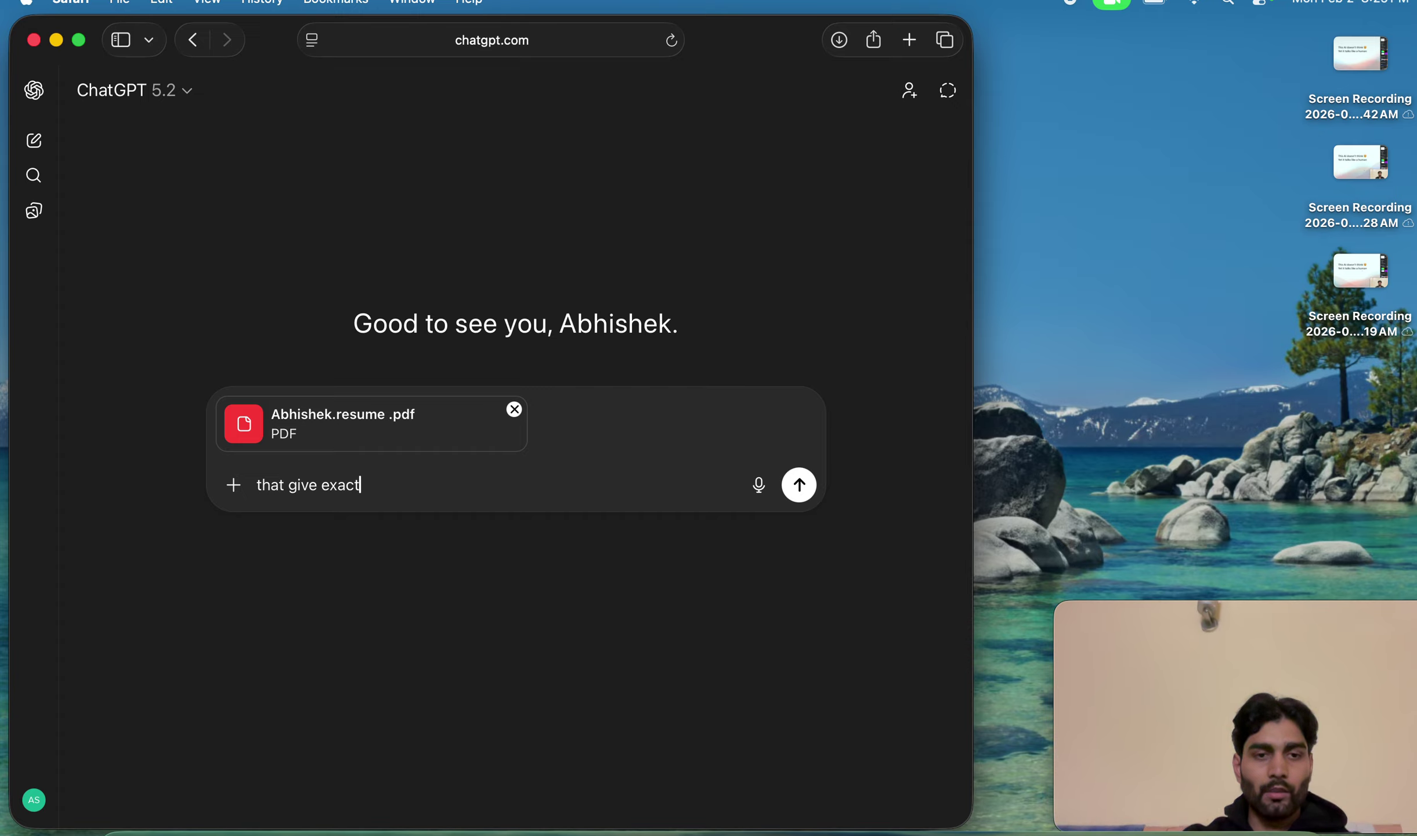
type(" data")
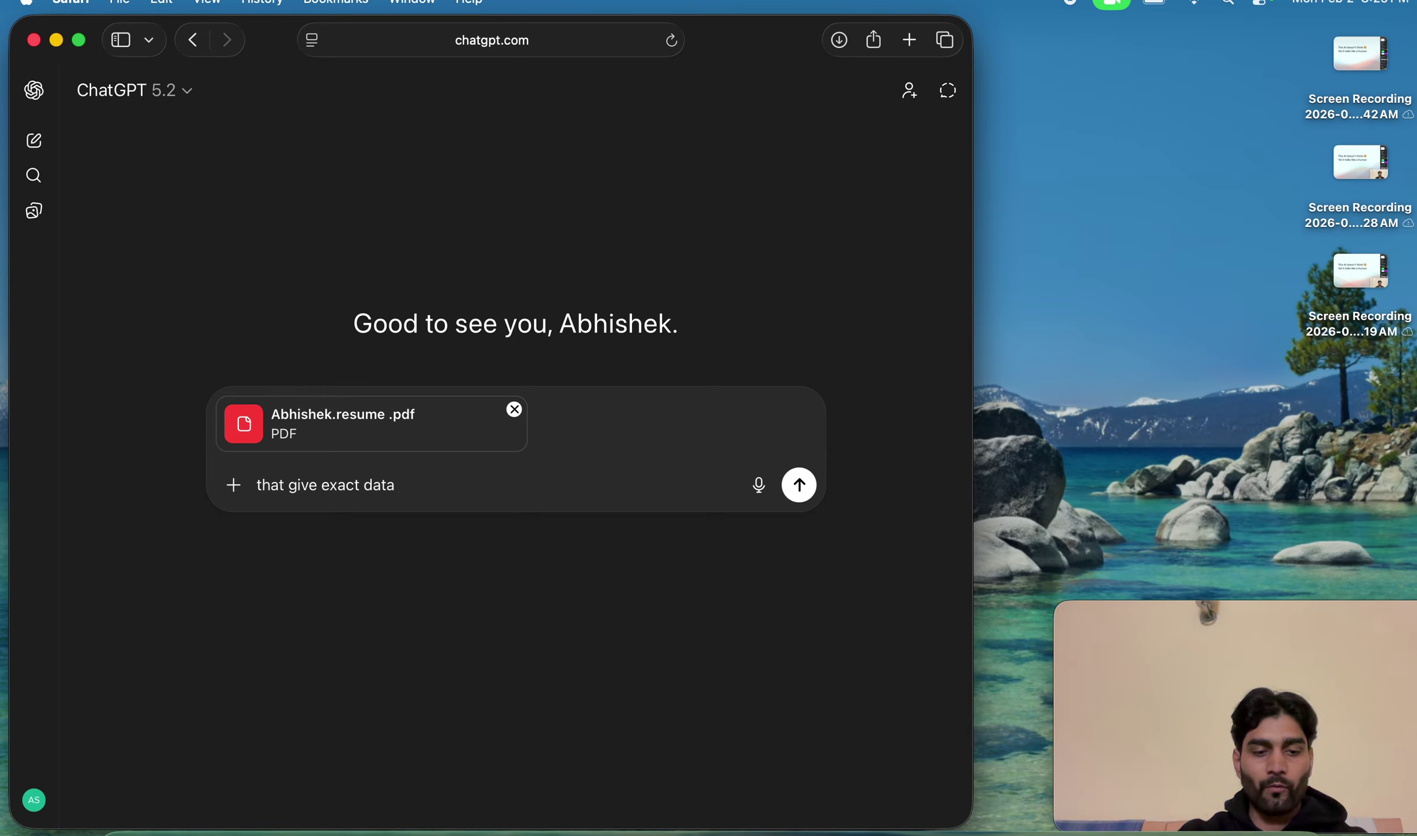
type(" which a")
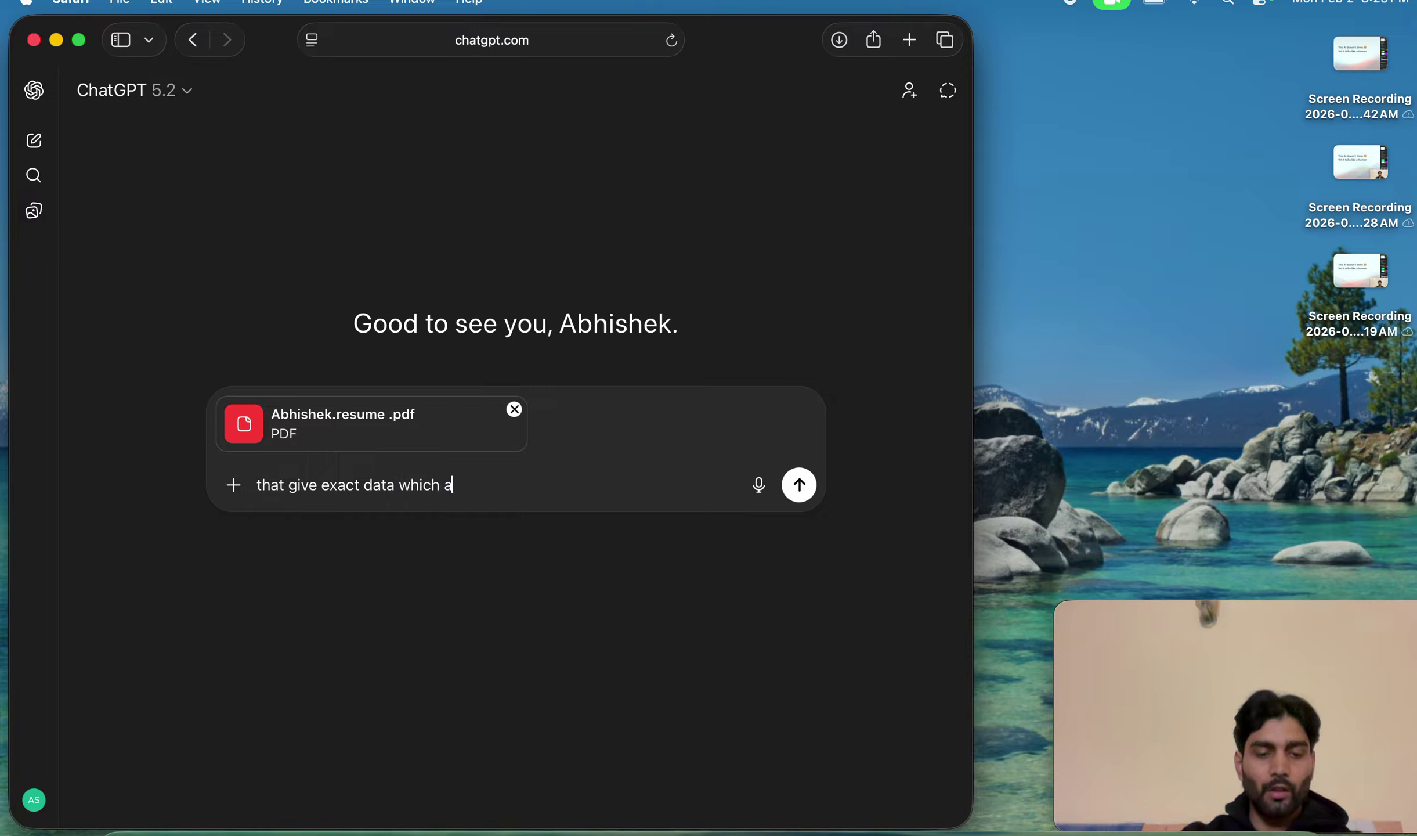
type("re into")
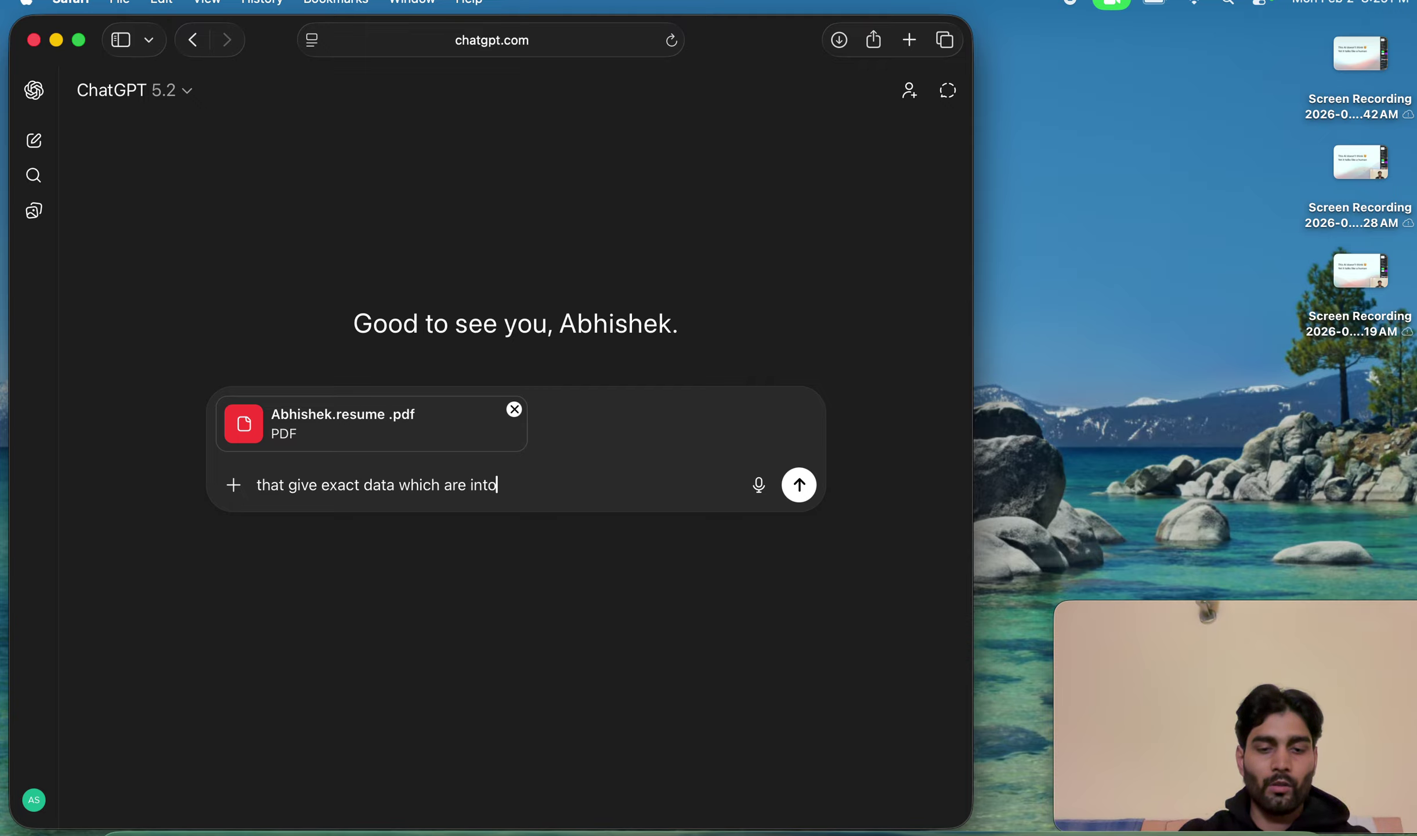
type(" this")
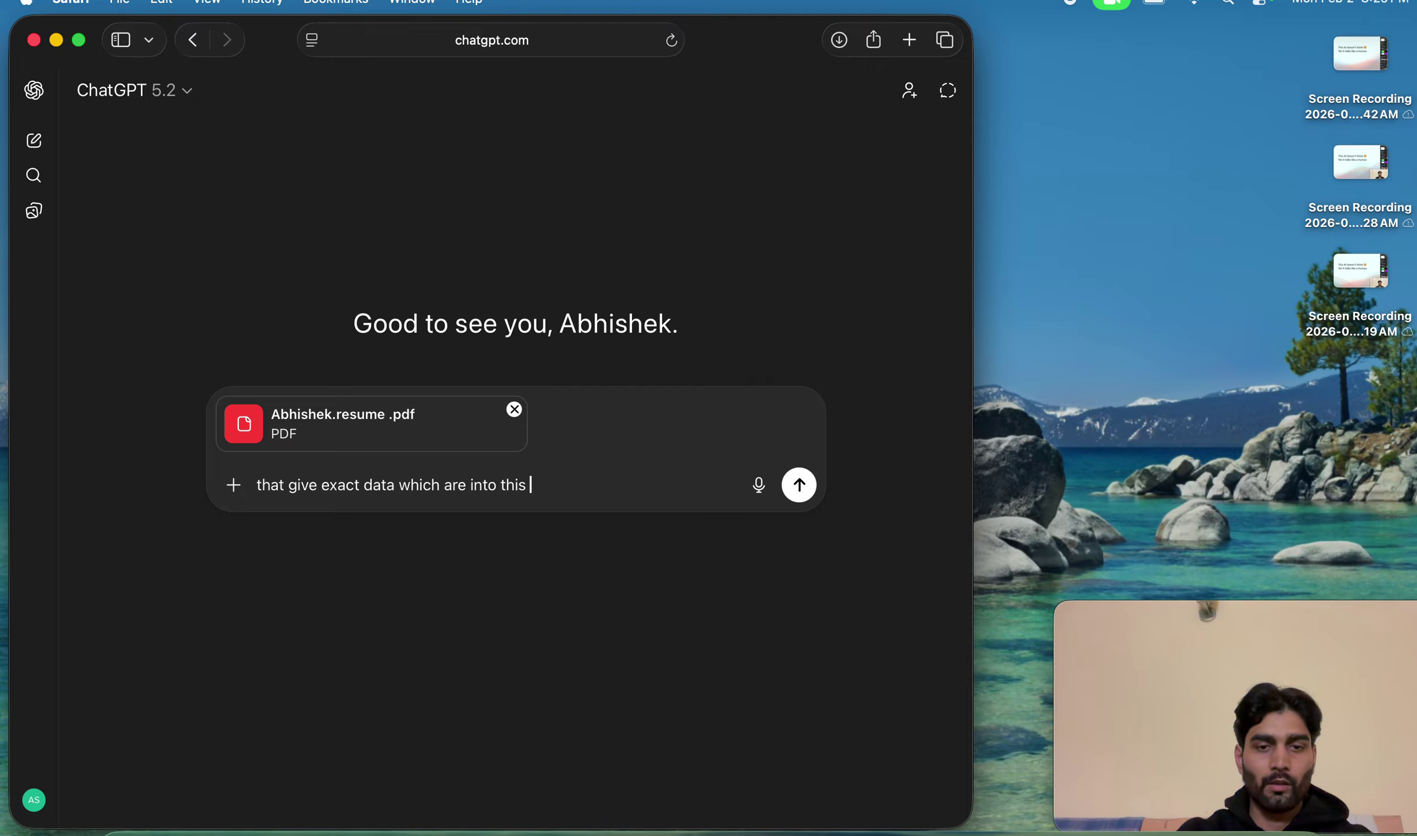
type(" reume")
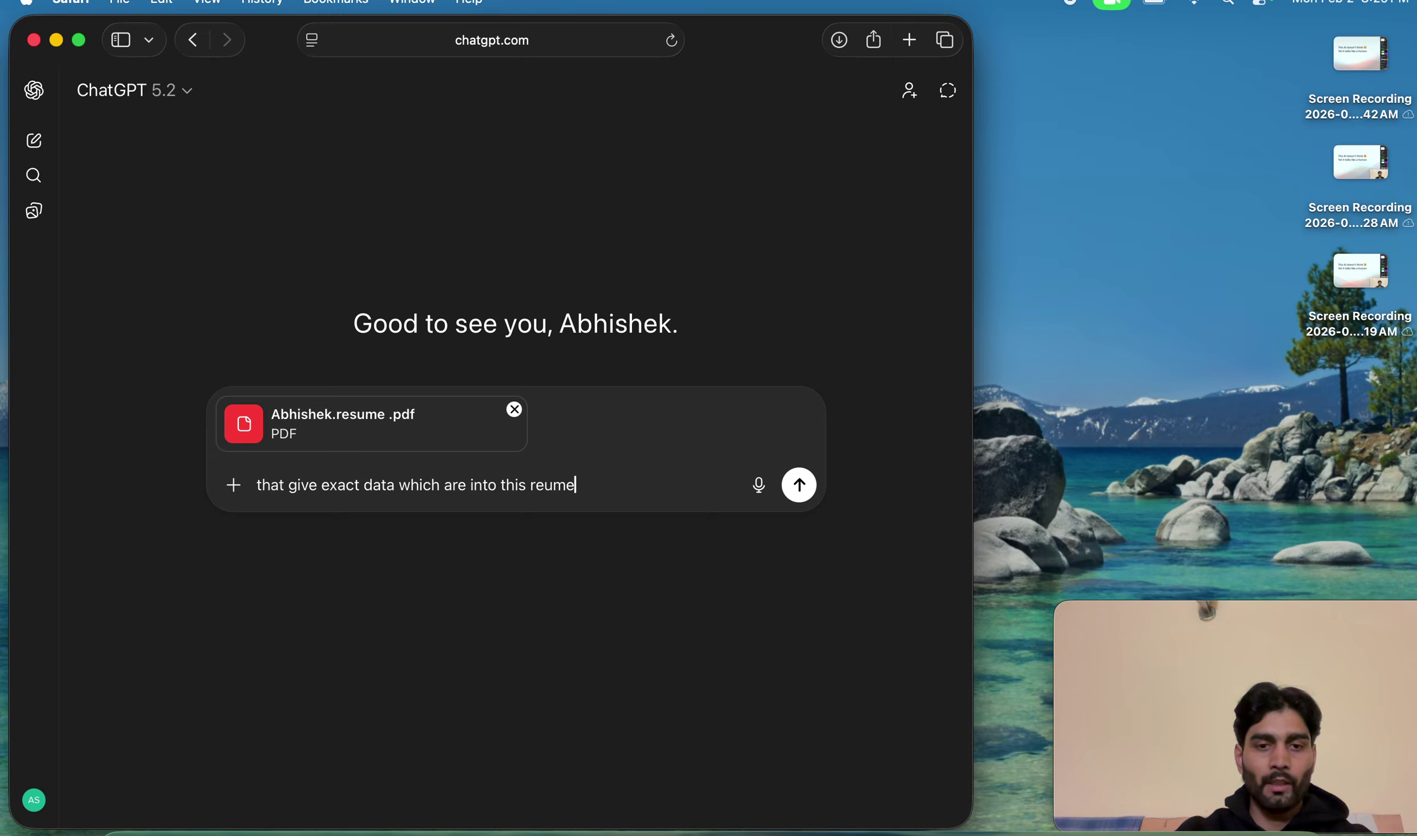
left_click(553, 484)
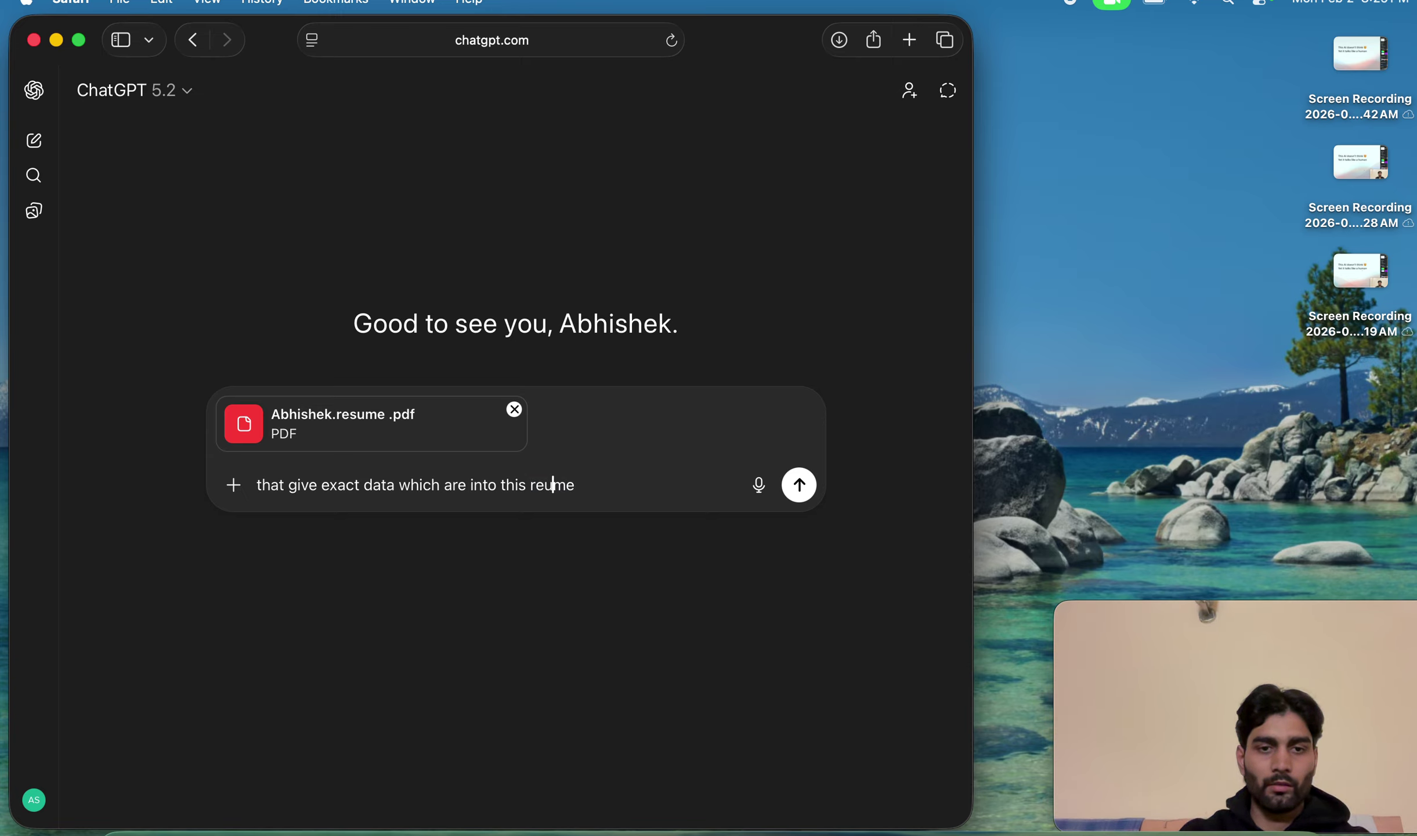
type("s")
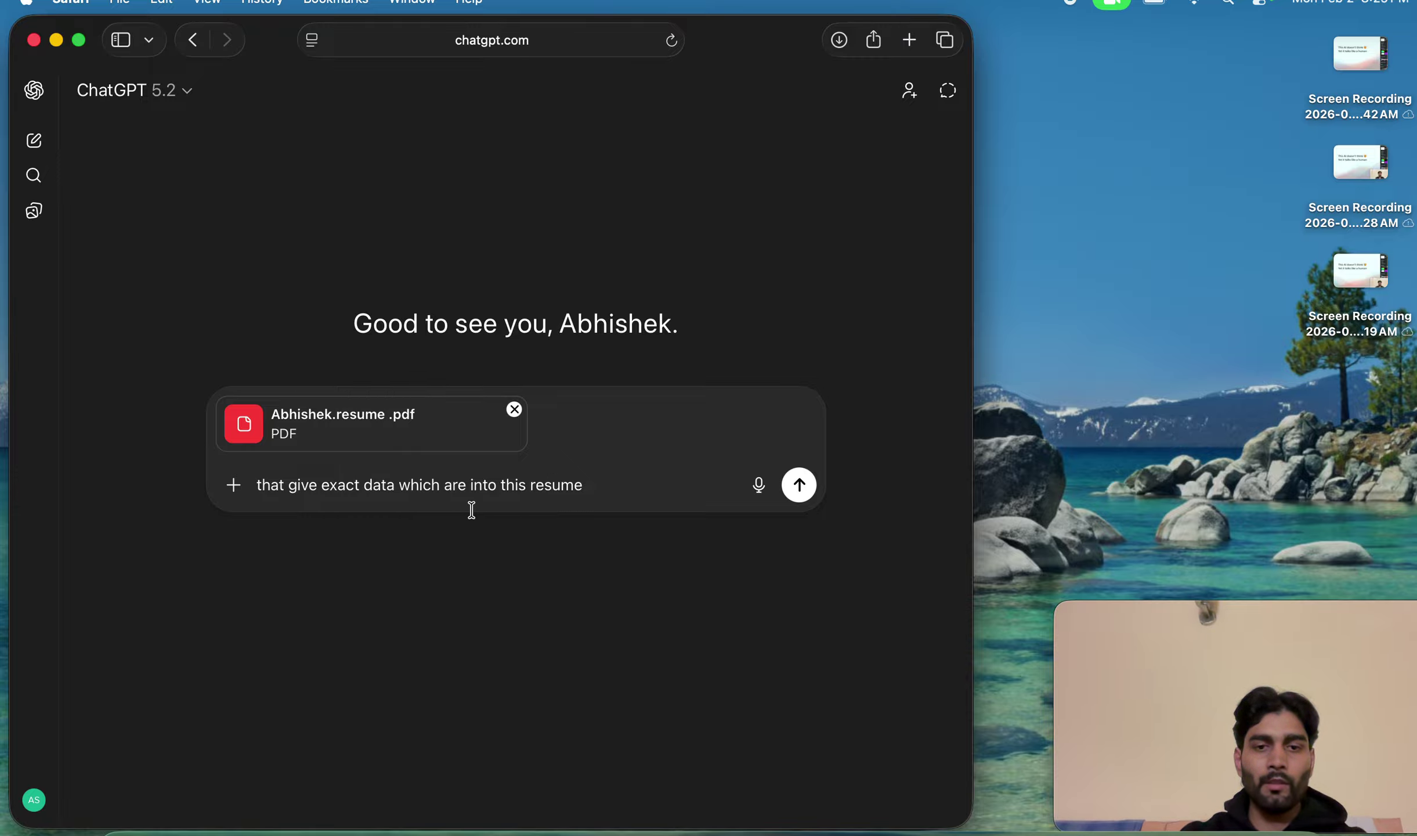
left_click(611, 484)
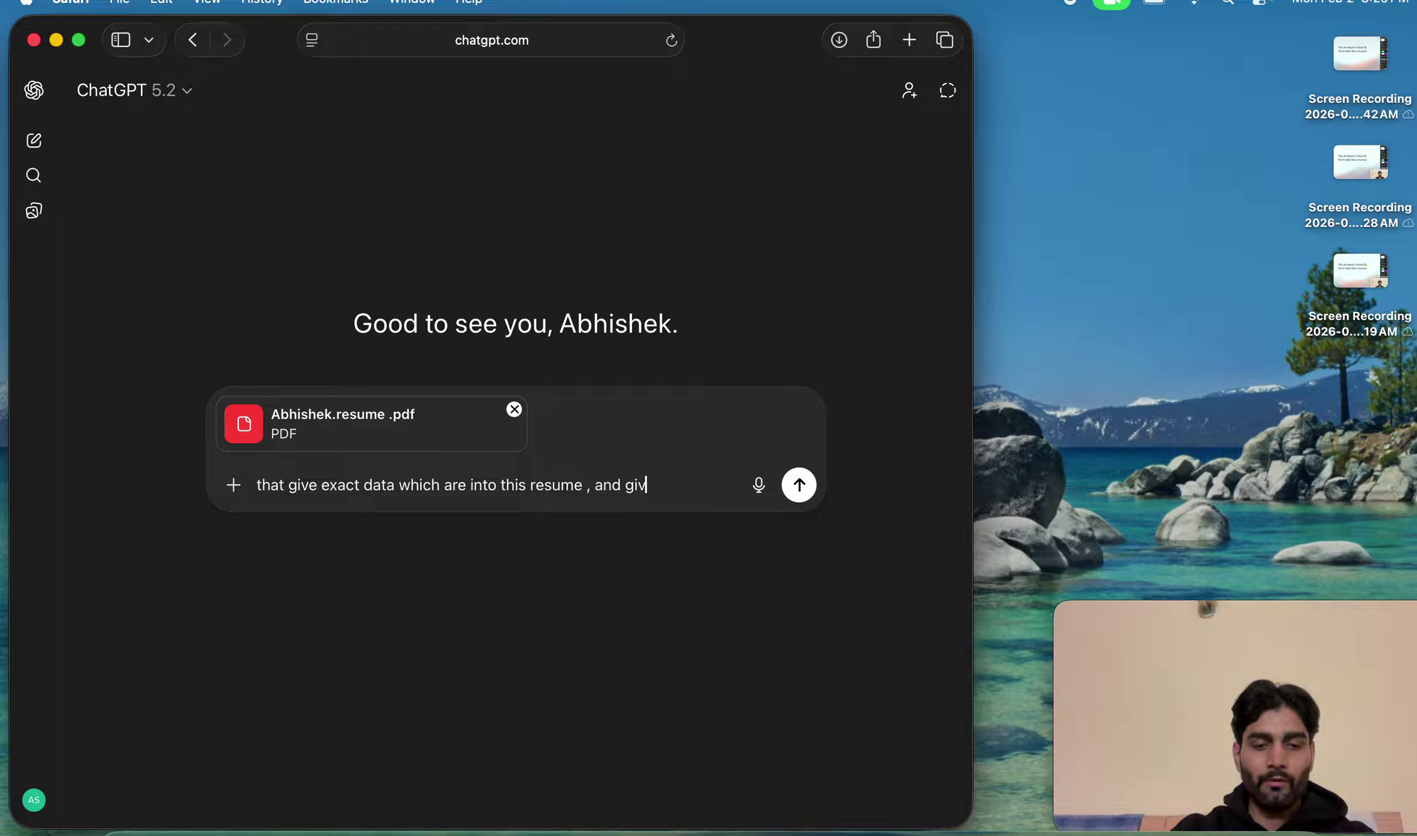
type(", and give late")
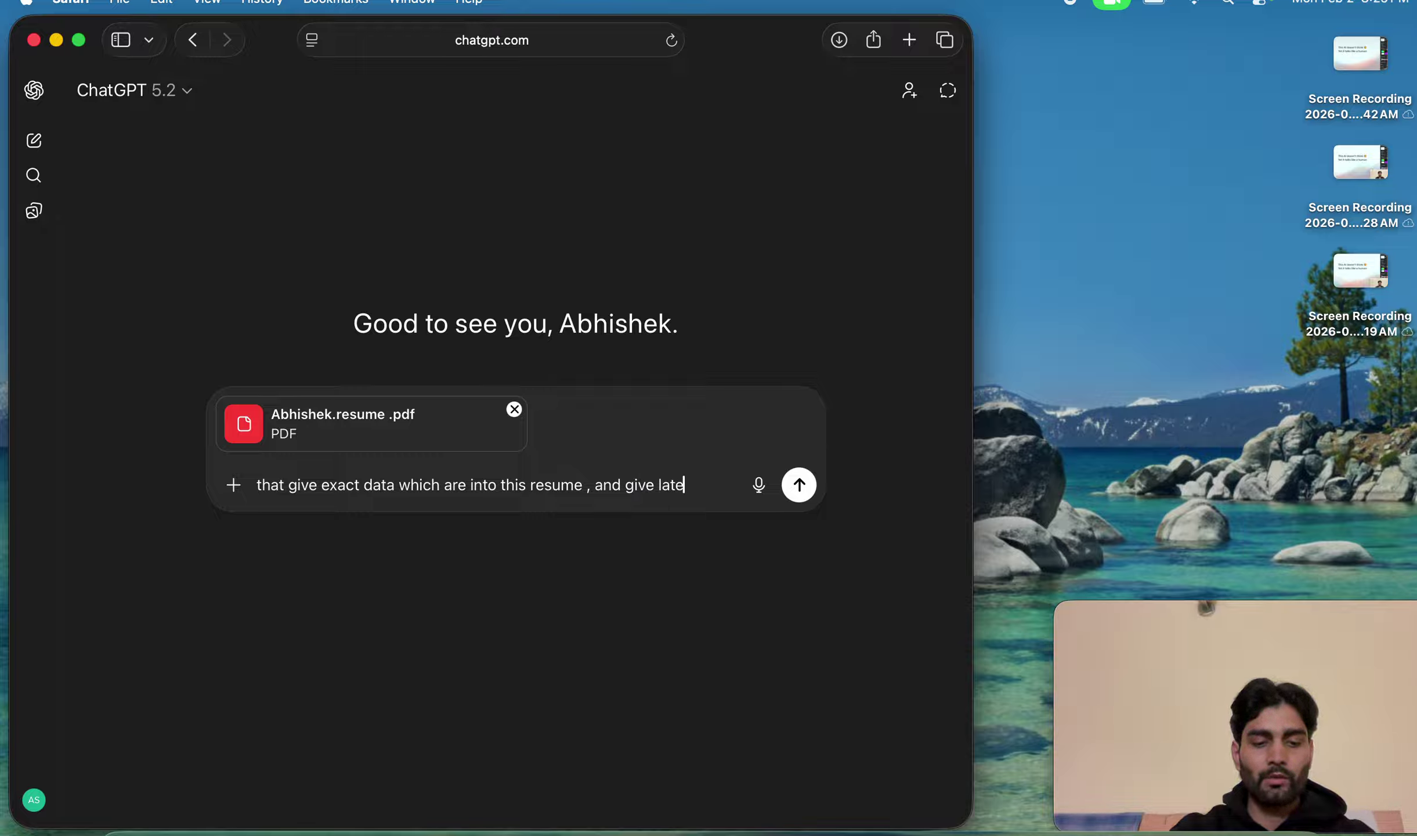
type("x code f")
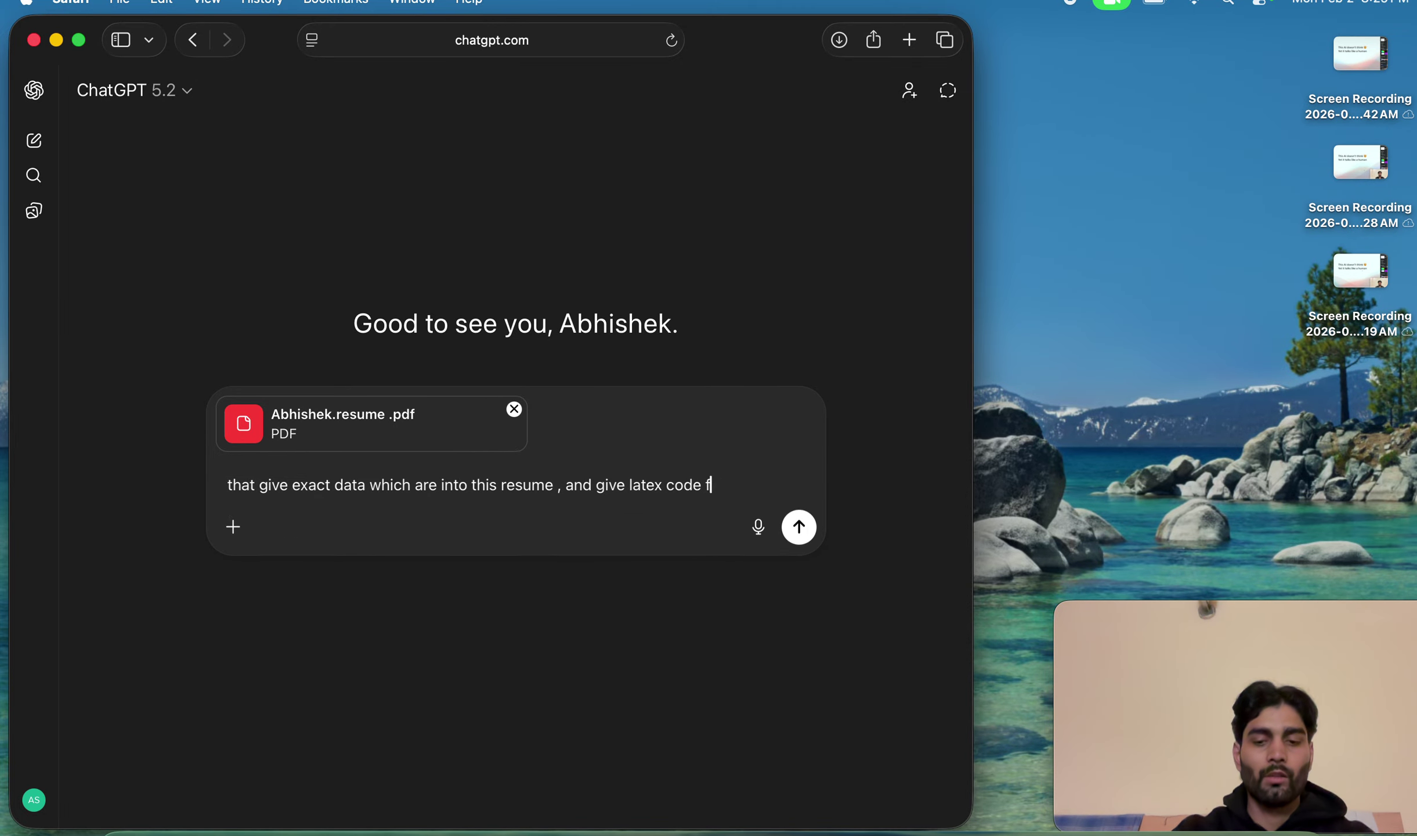
type("or this")
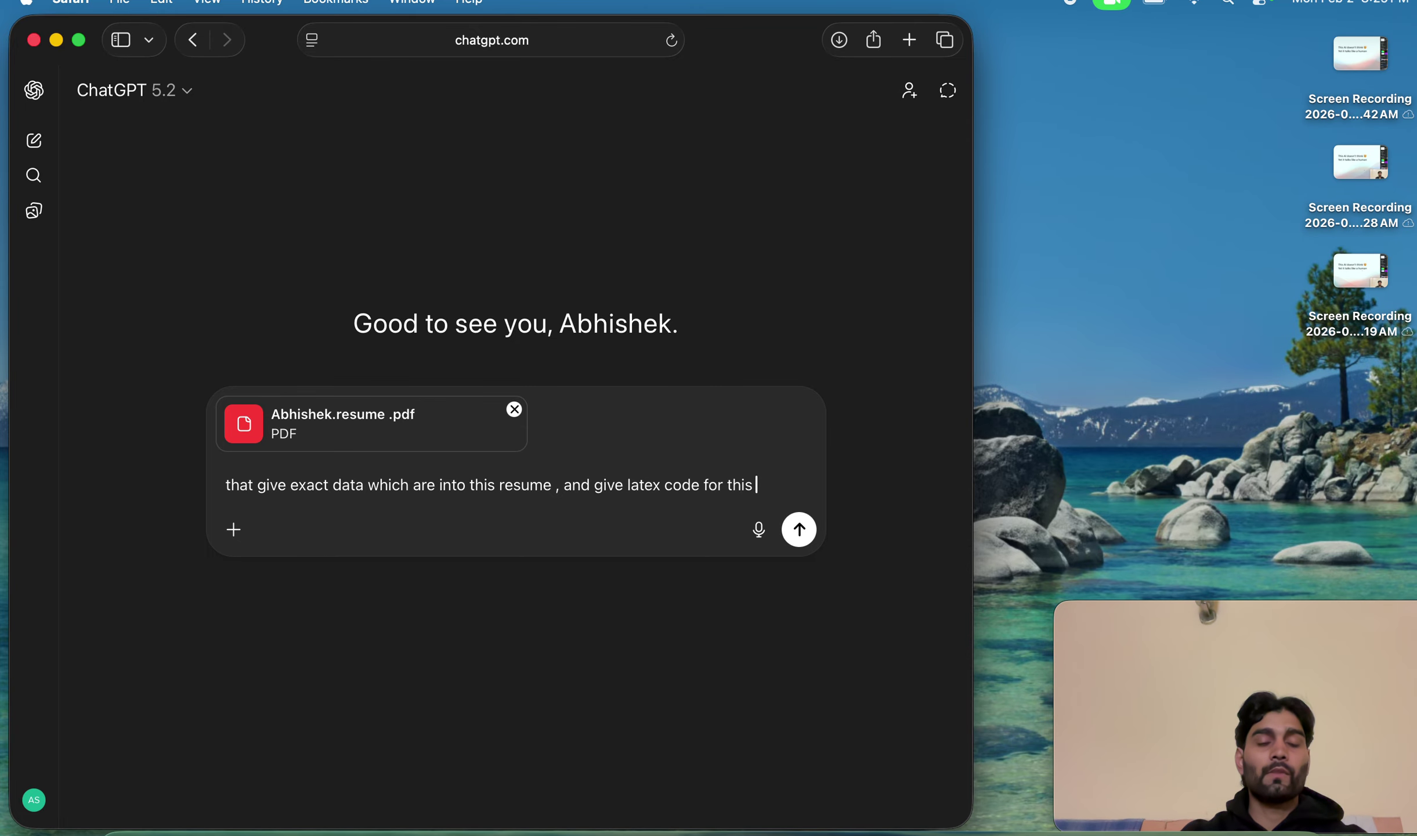
key("Return")
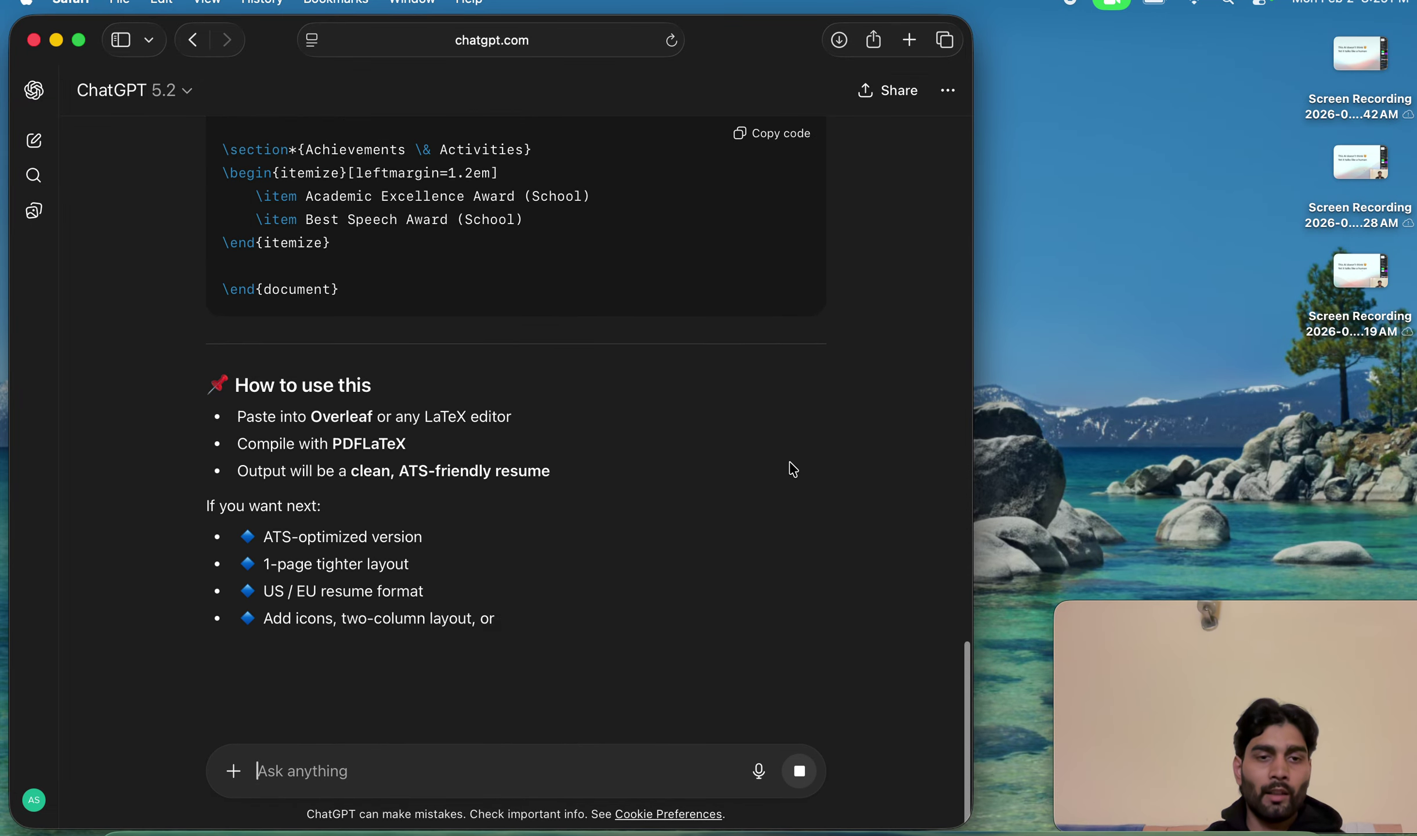
Step: Copy the complete LaTeX resume code from the chat response
scroll(792, 469, "up", 15)
scroll(791, 467, "up", 6)
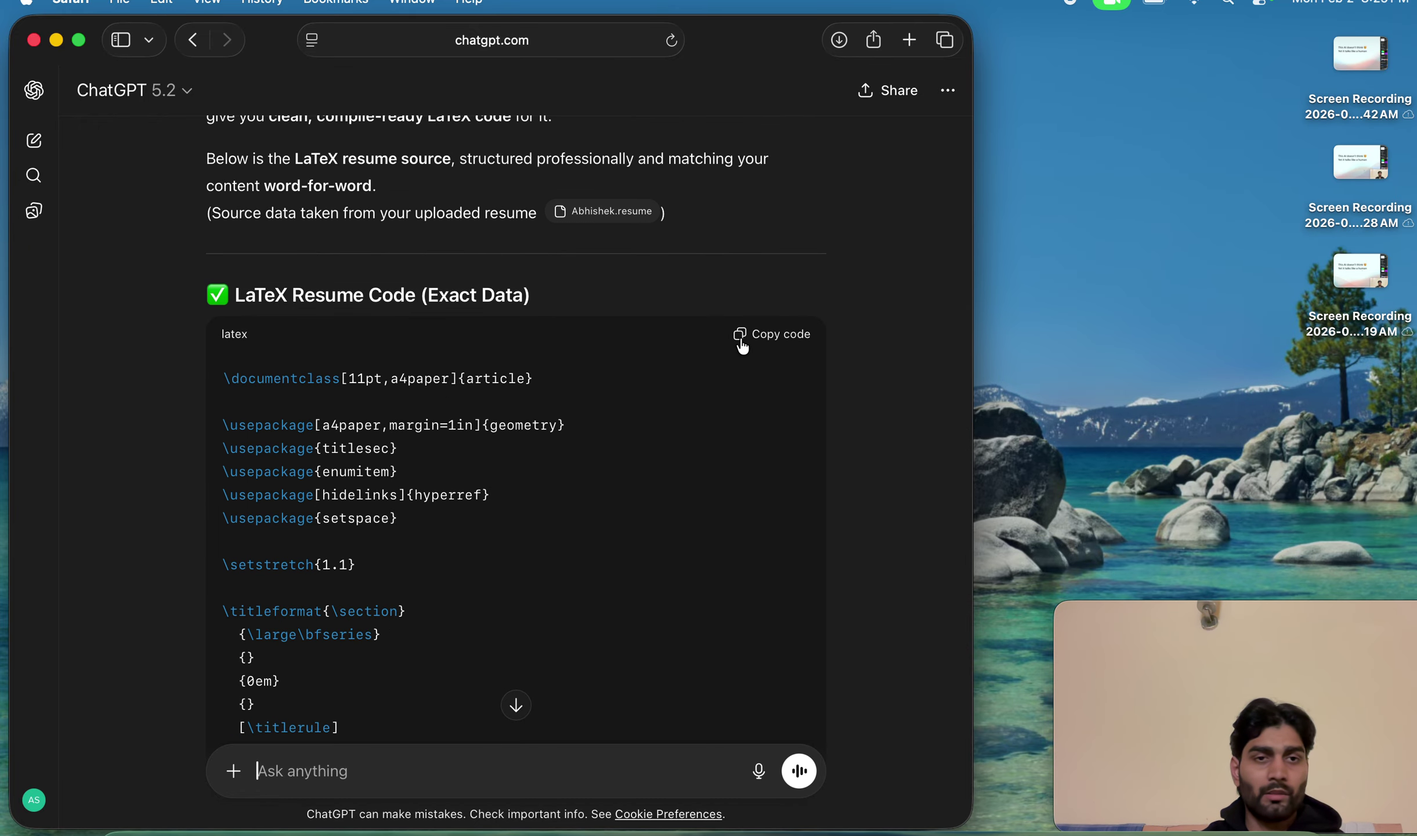
left_click(742, 342)
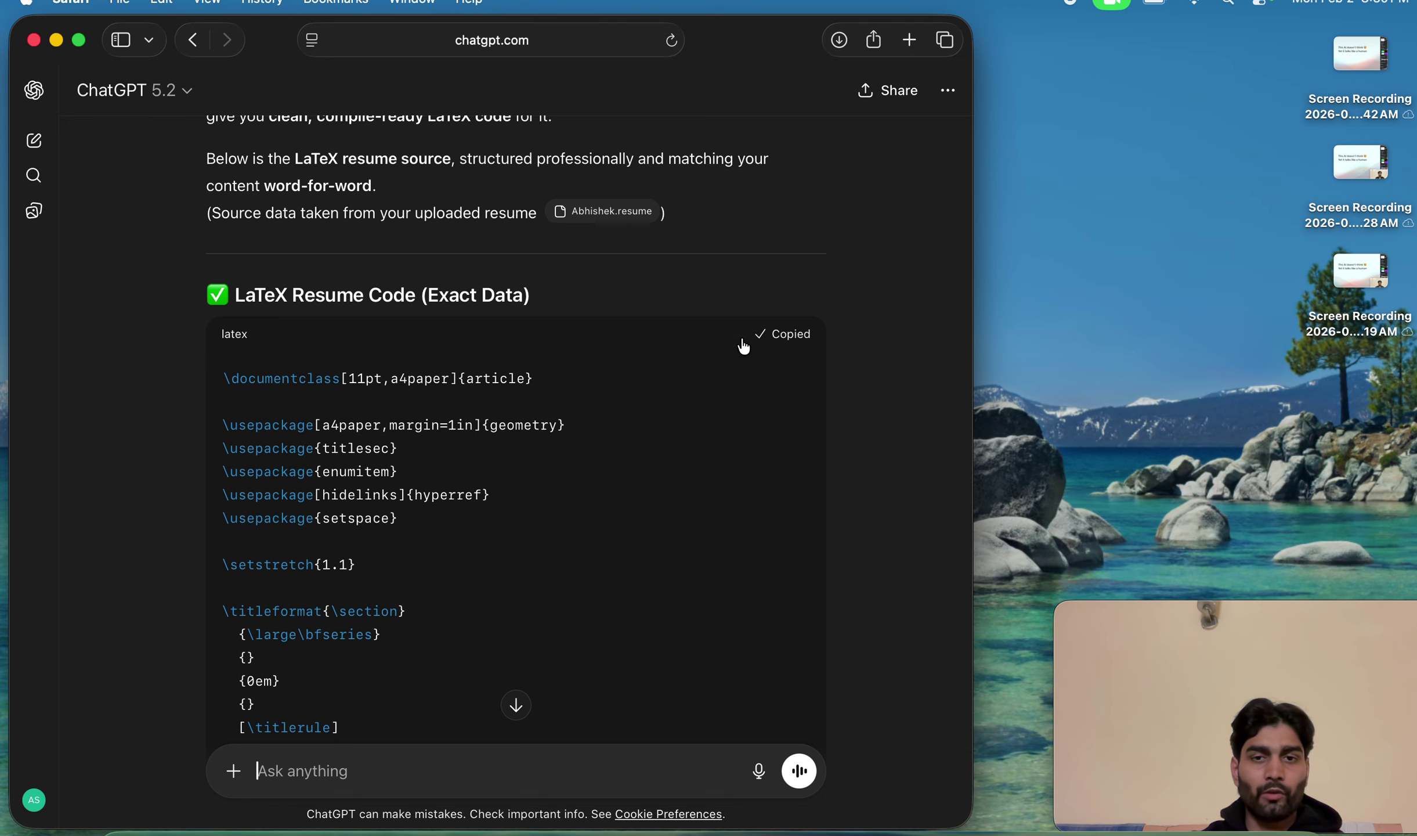
Step: Search for "latex overleaf" in a new browser tab and open the Overleaf, Online LaTeX Editor site
left_click(910, 40)
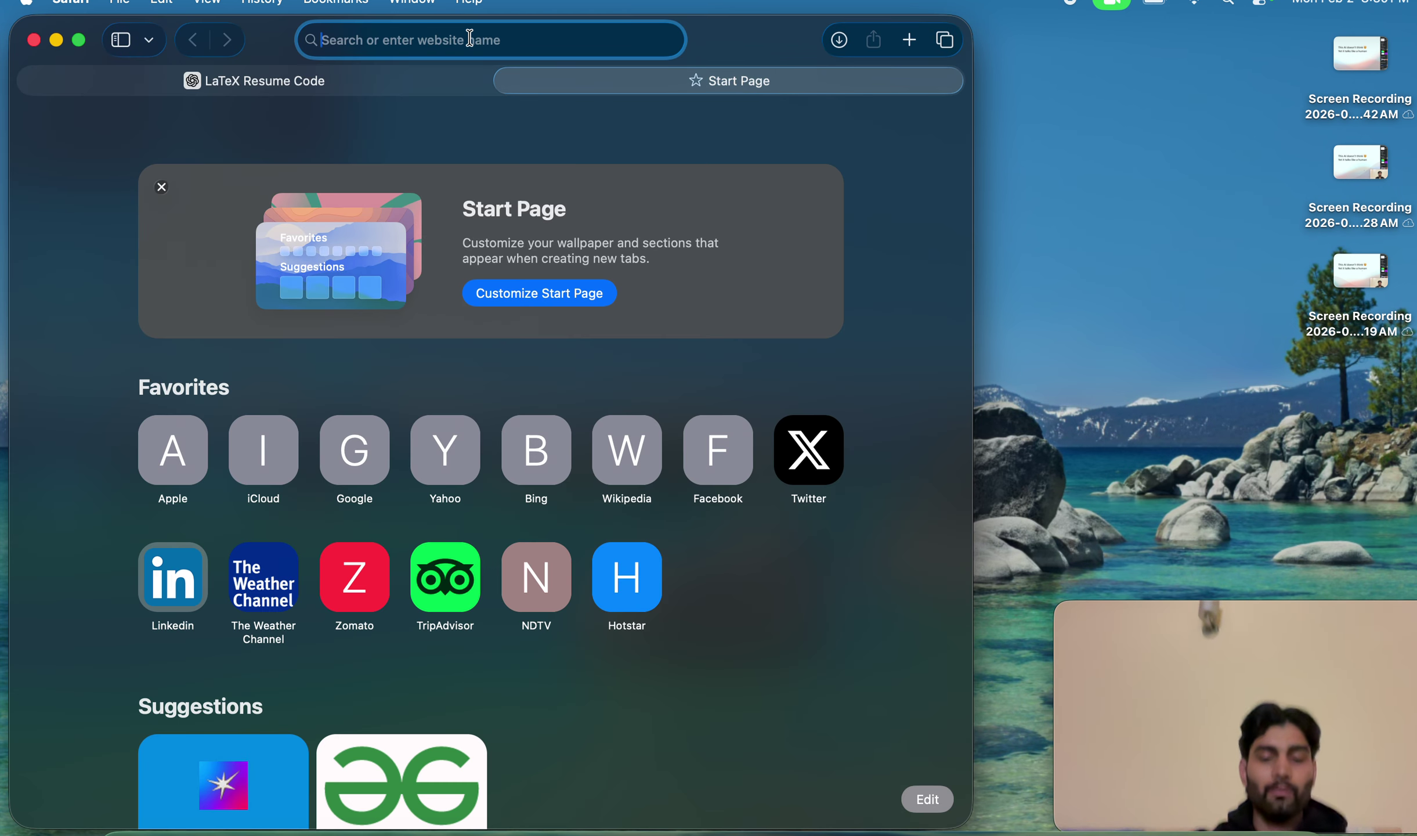
type("latex v")
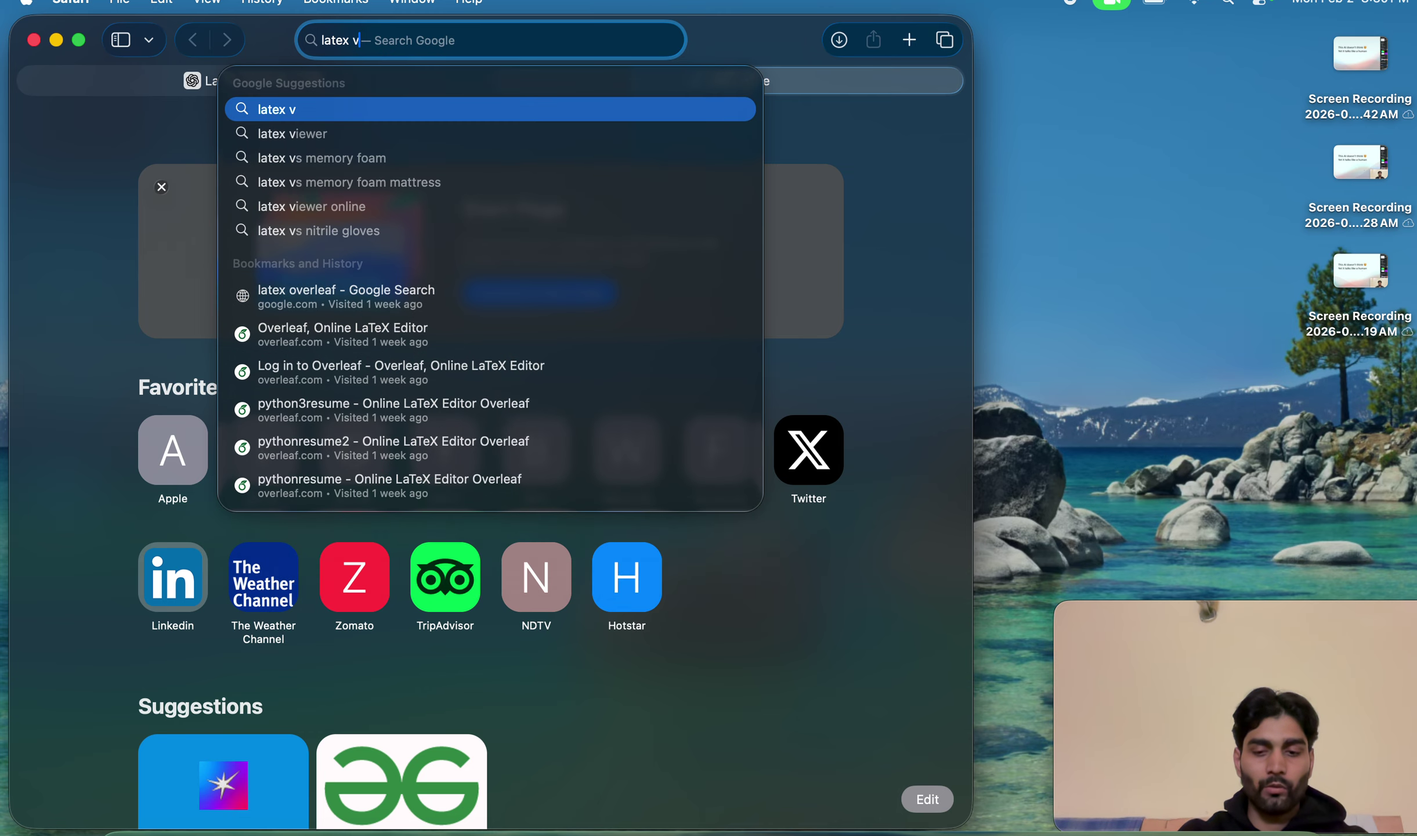
key("BackSpace")
type("overleaf")
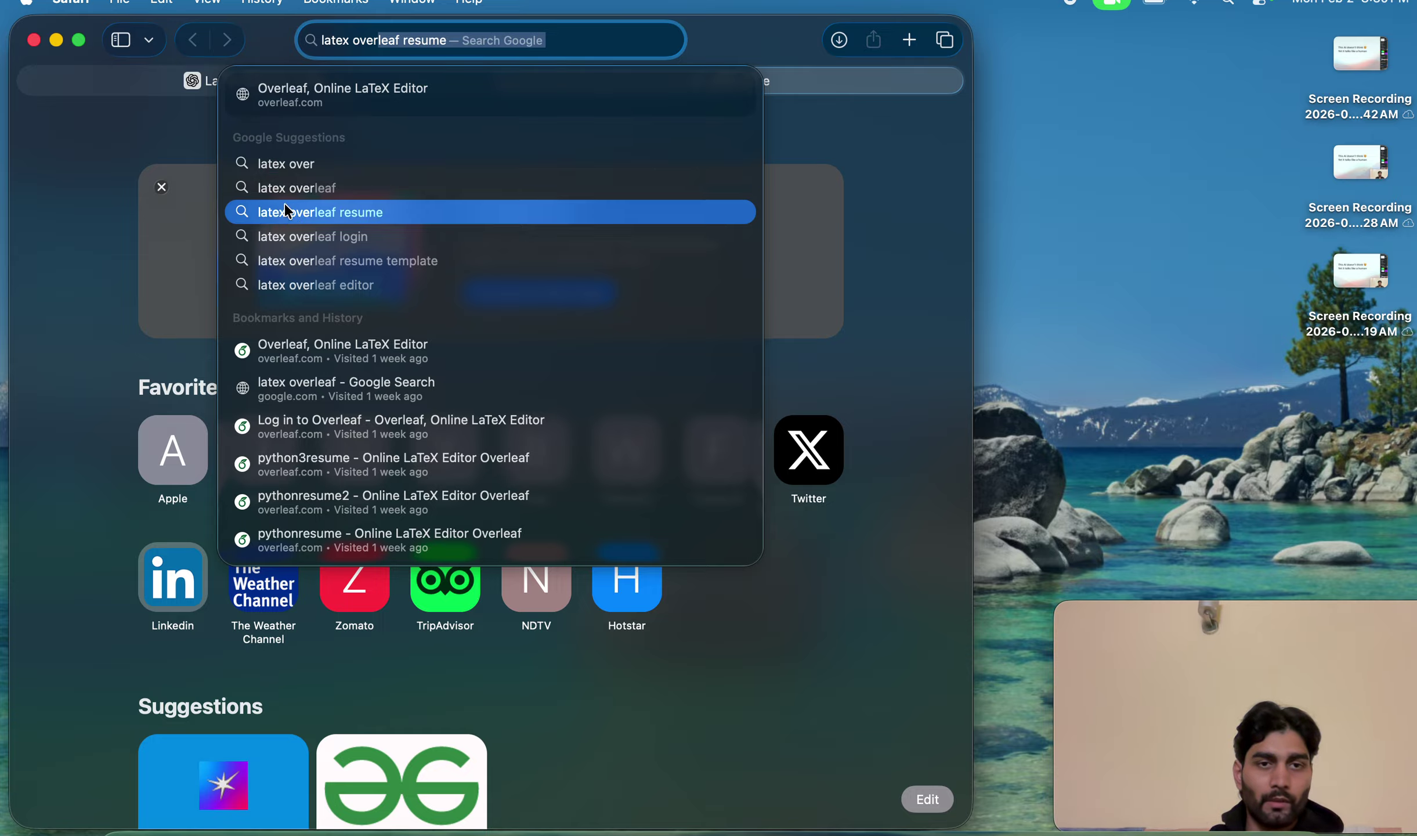
left_click(303, 190)
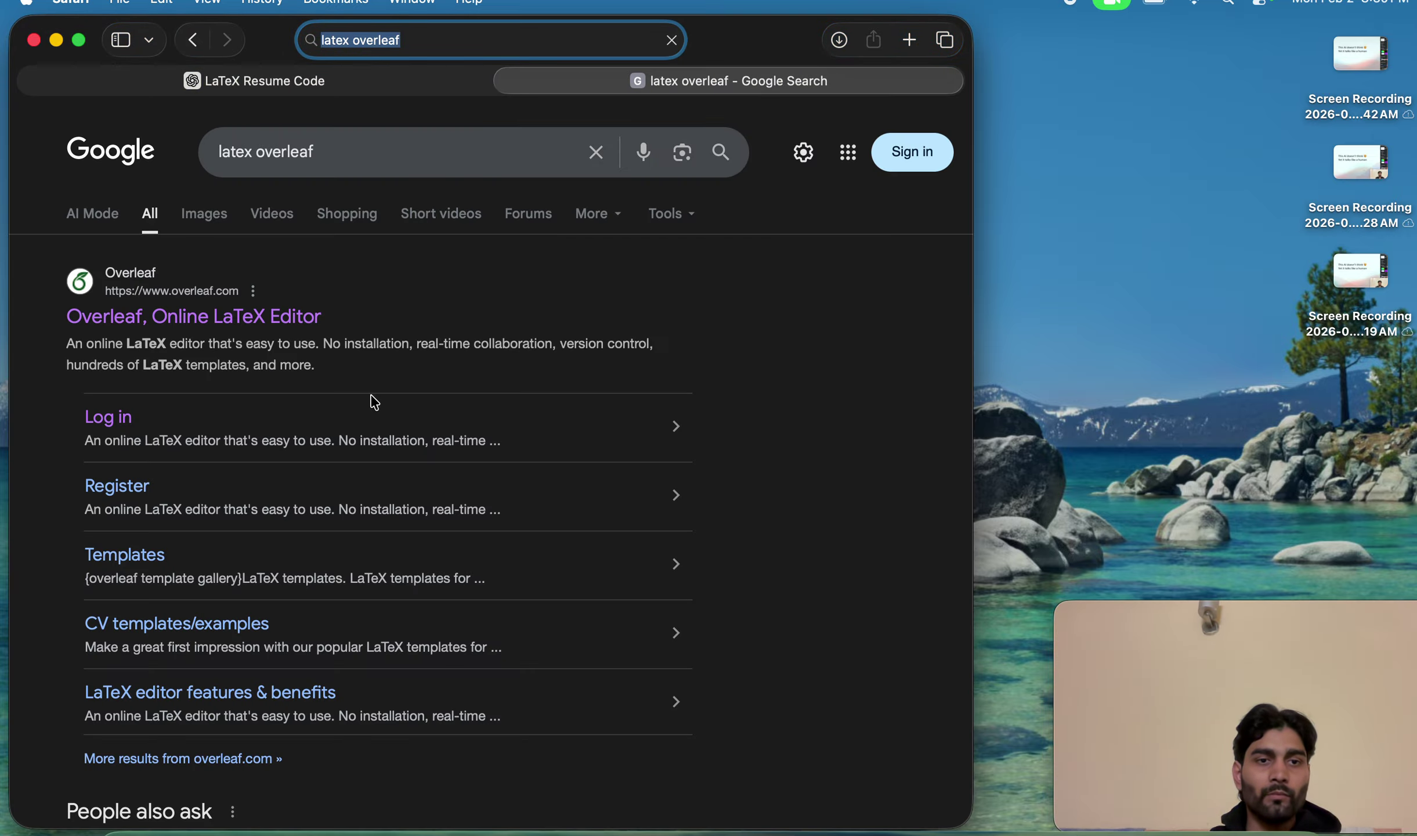
left_click(191, 317)
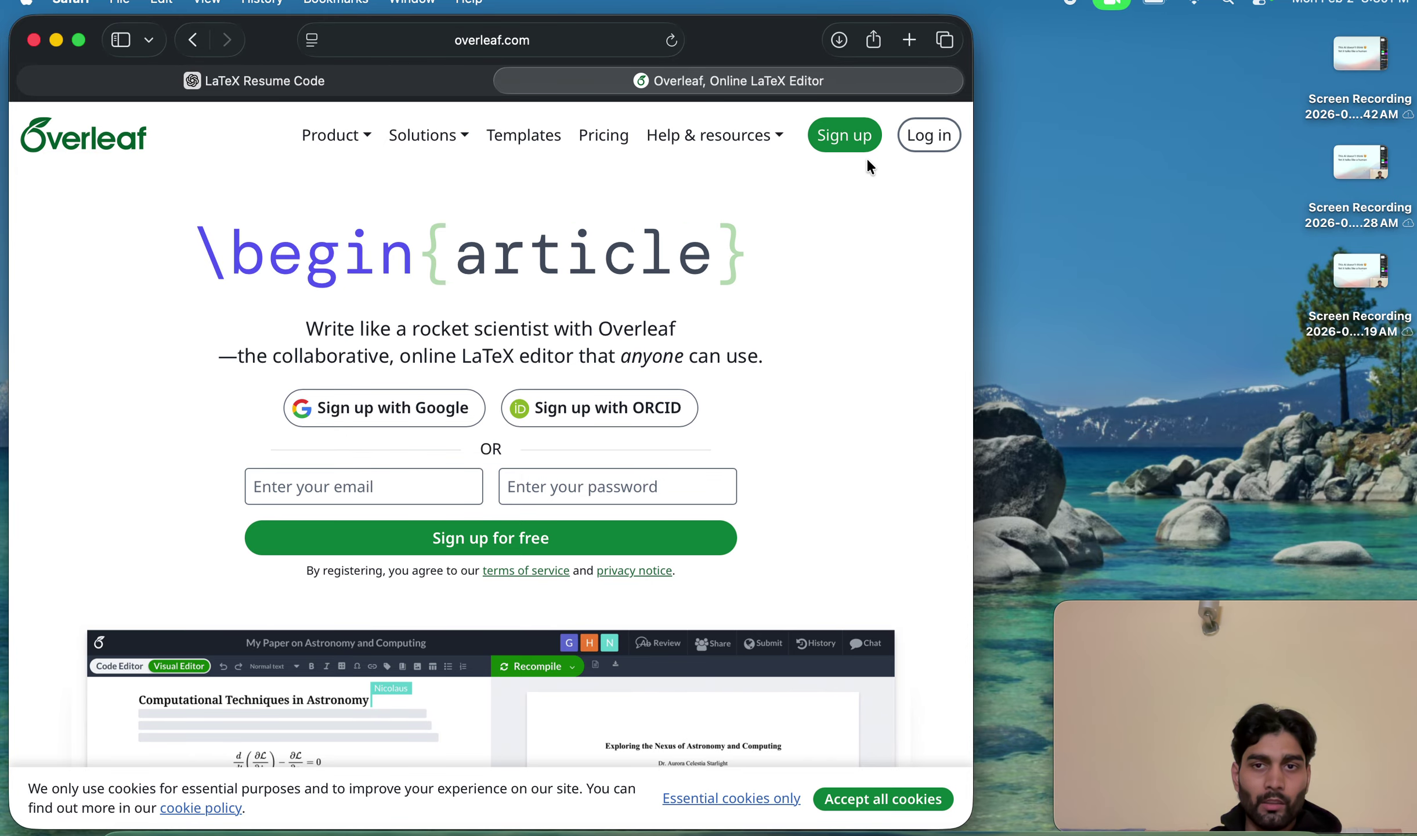
Step: Log in to Overleaf with the Gmail-based Google account and decline the premium discount offer
left_click(940, 137)
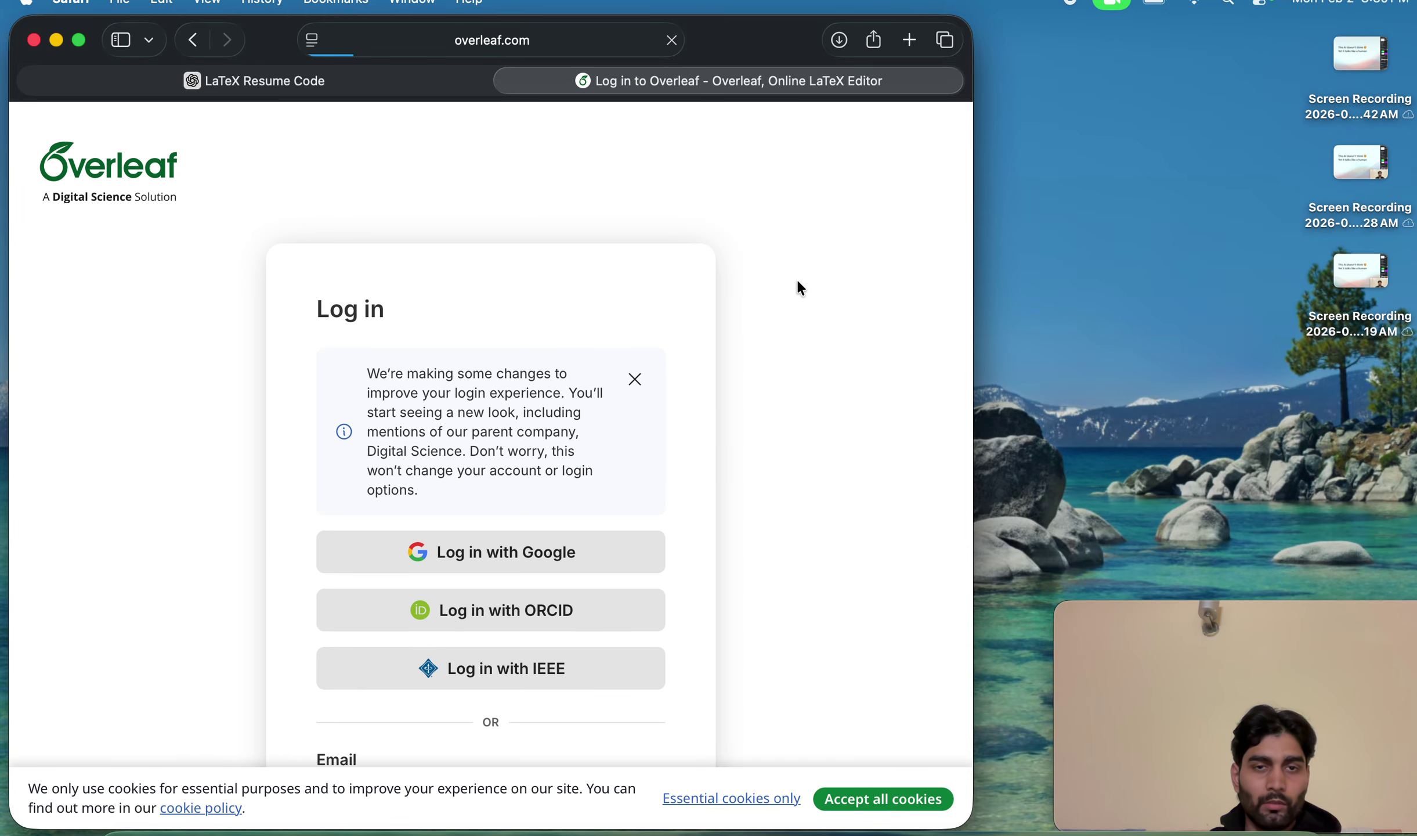
left_click(521, 553)
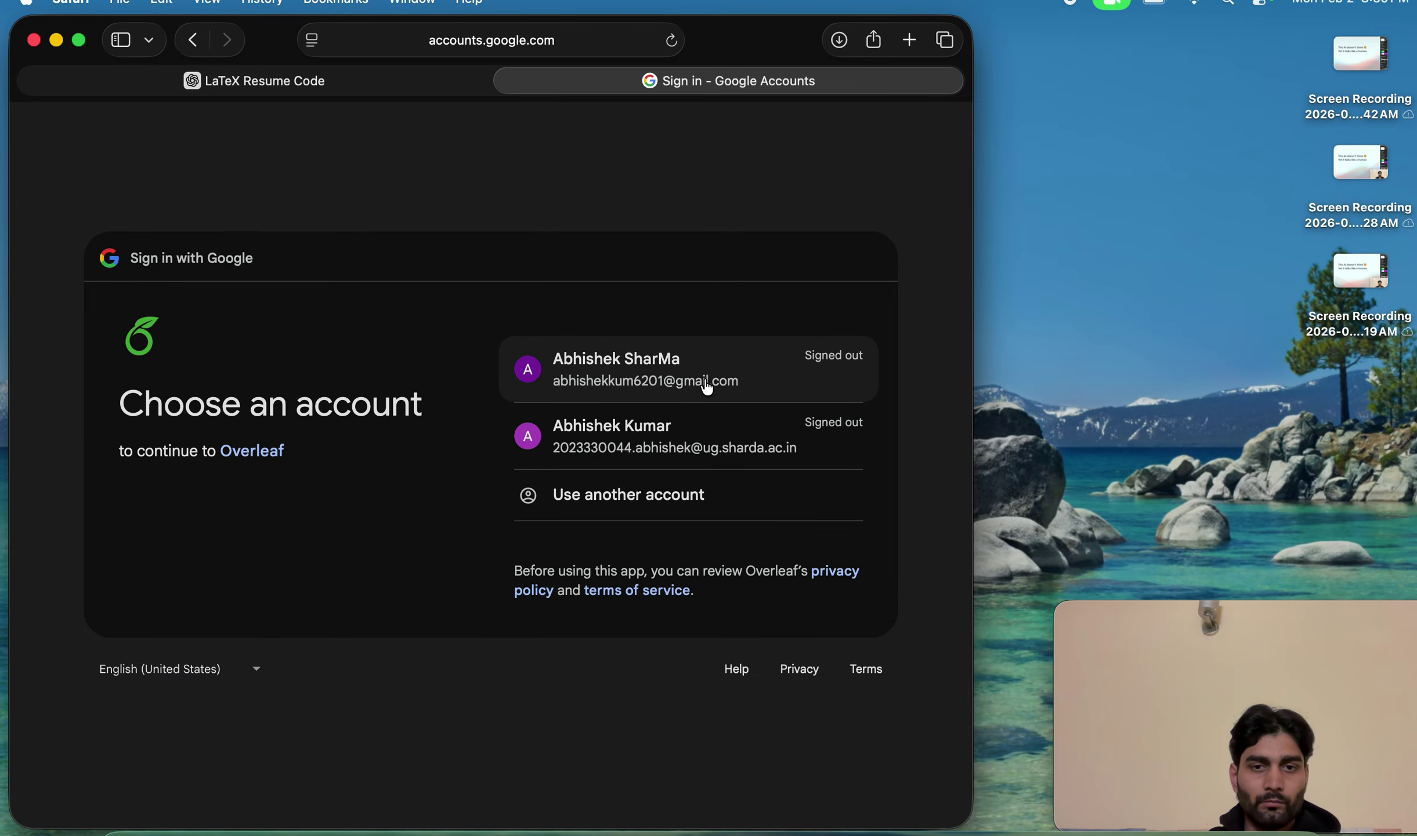
left_click(706, 384)
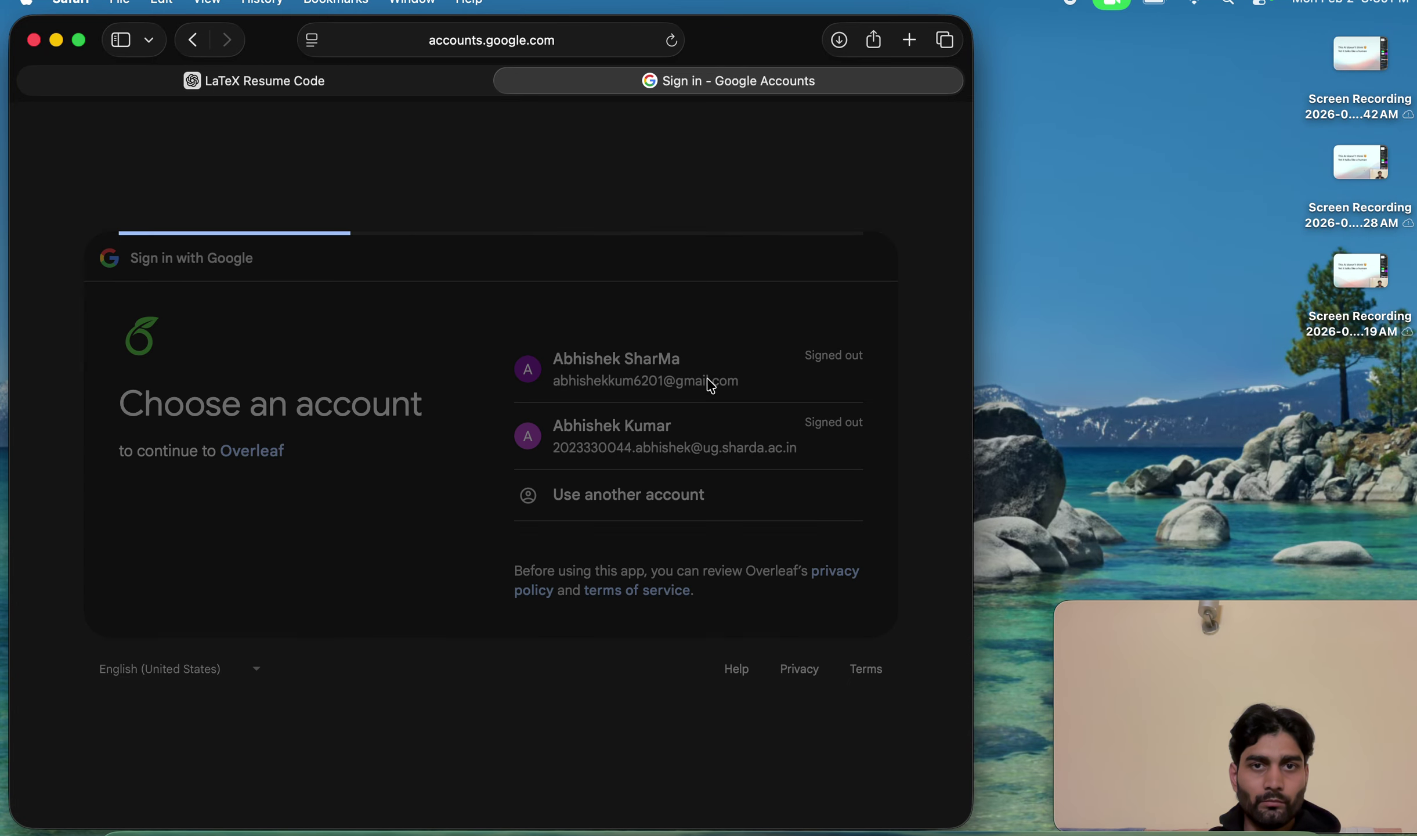
left_click(808, 600)
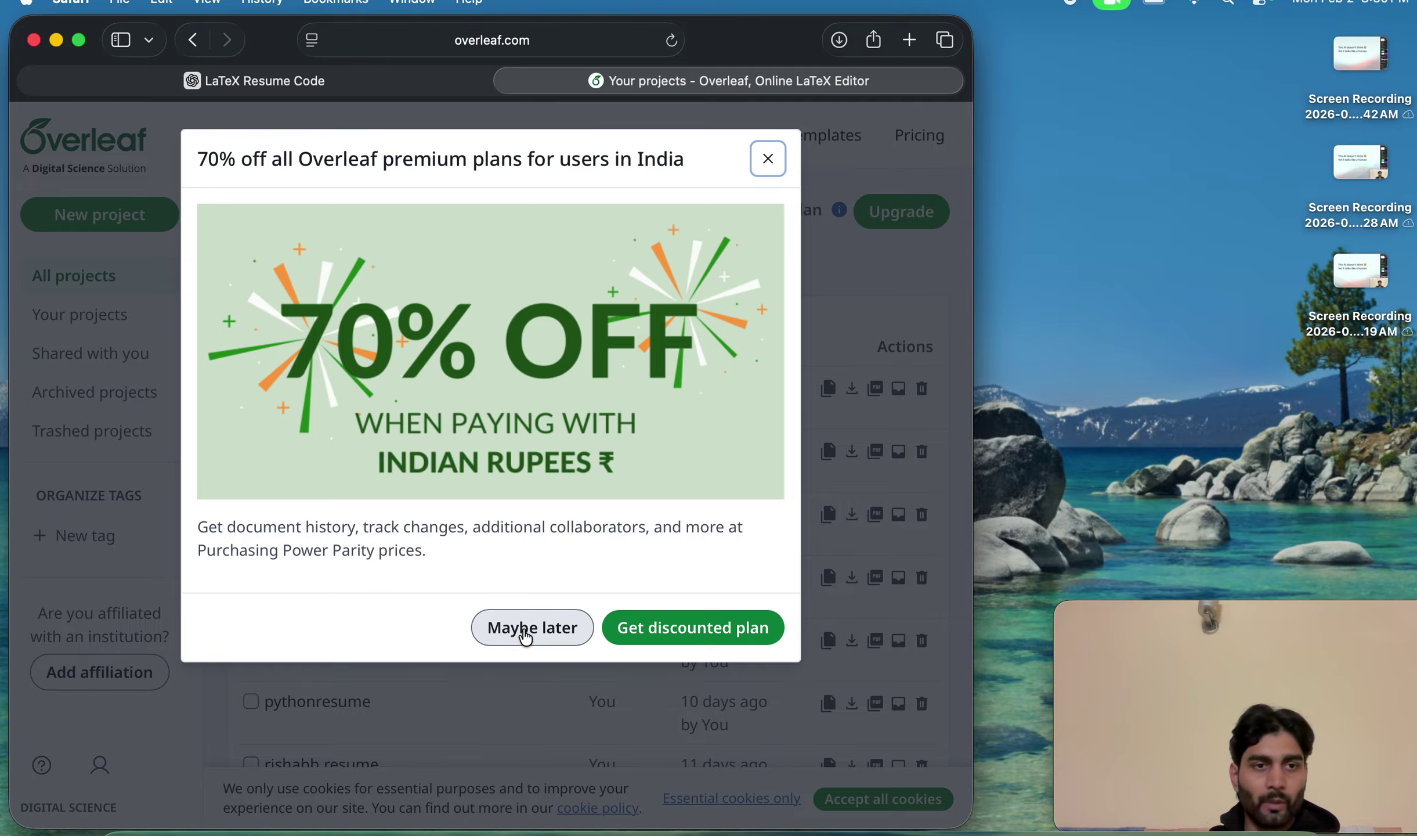
left_click(524, 633)
Step: Create a blank Overleaf project named resume.making
left_click(117, 224)
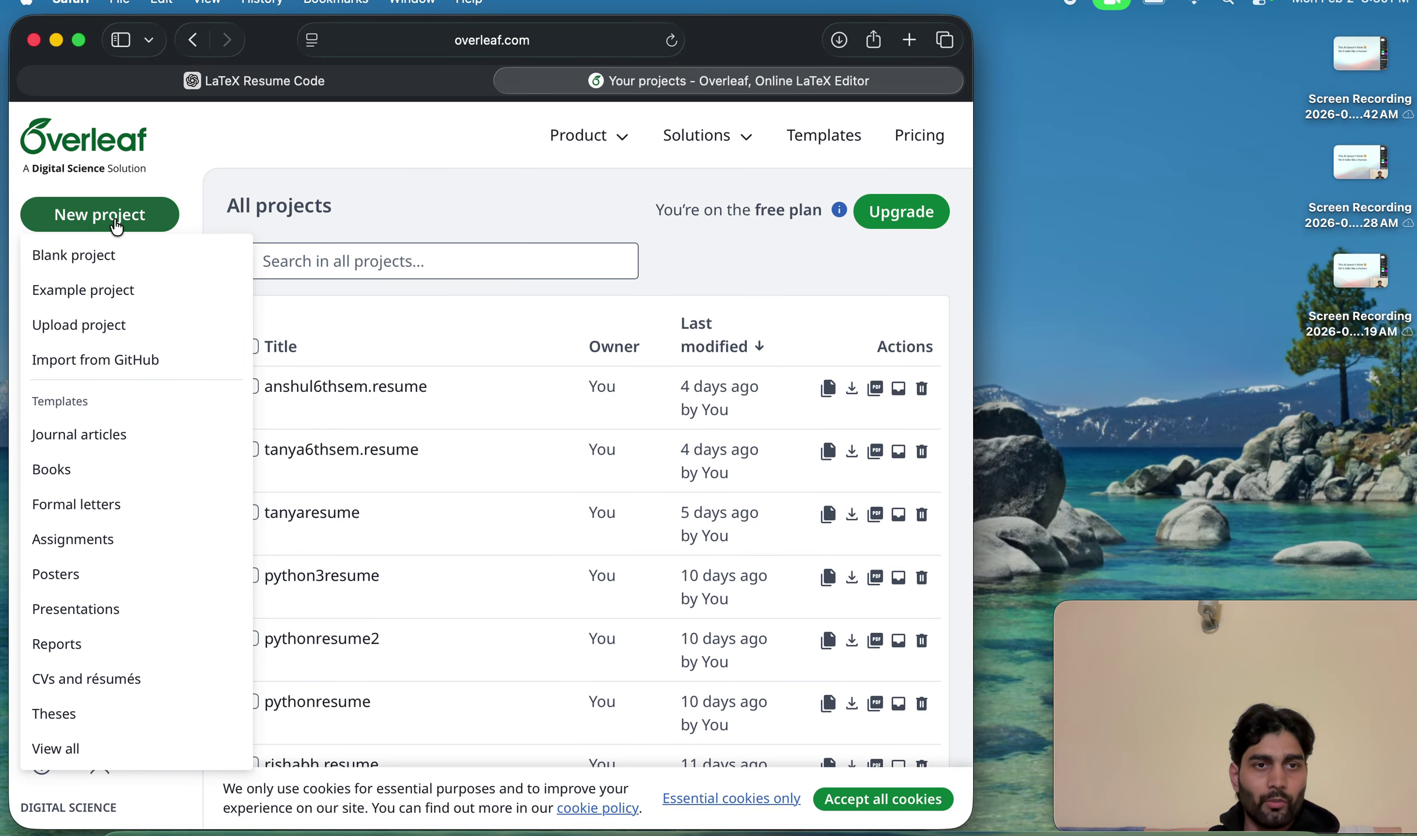
left_click(118, 264)
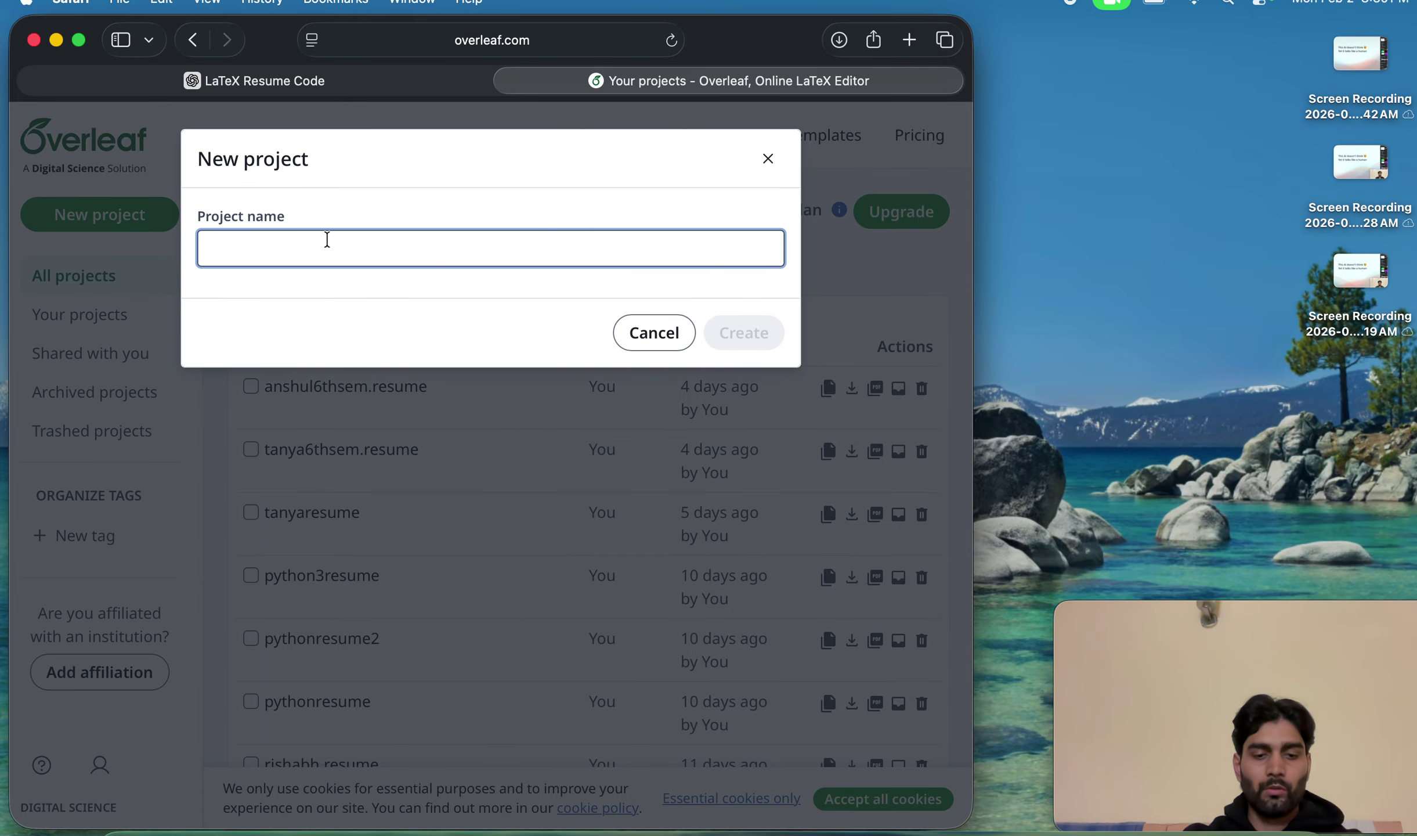
type("r")
key("BackSpace")
type("re")
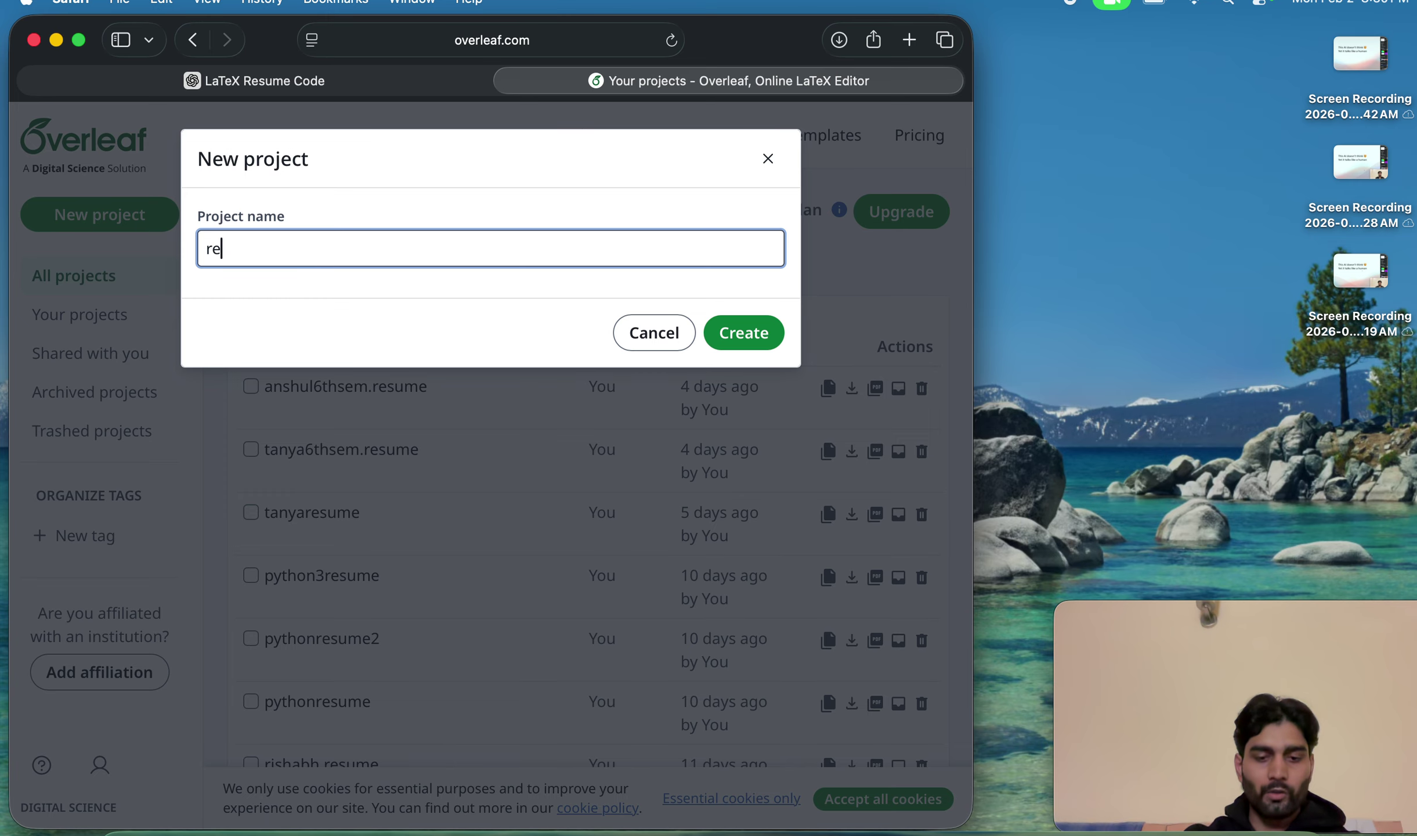
type("sume")
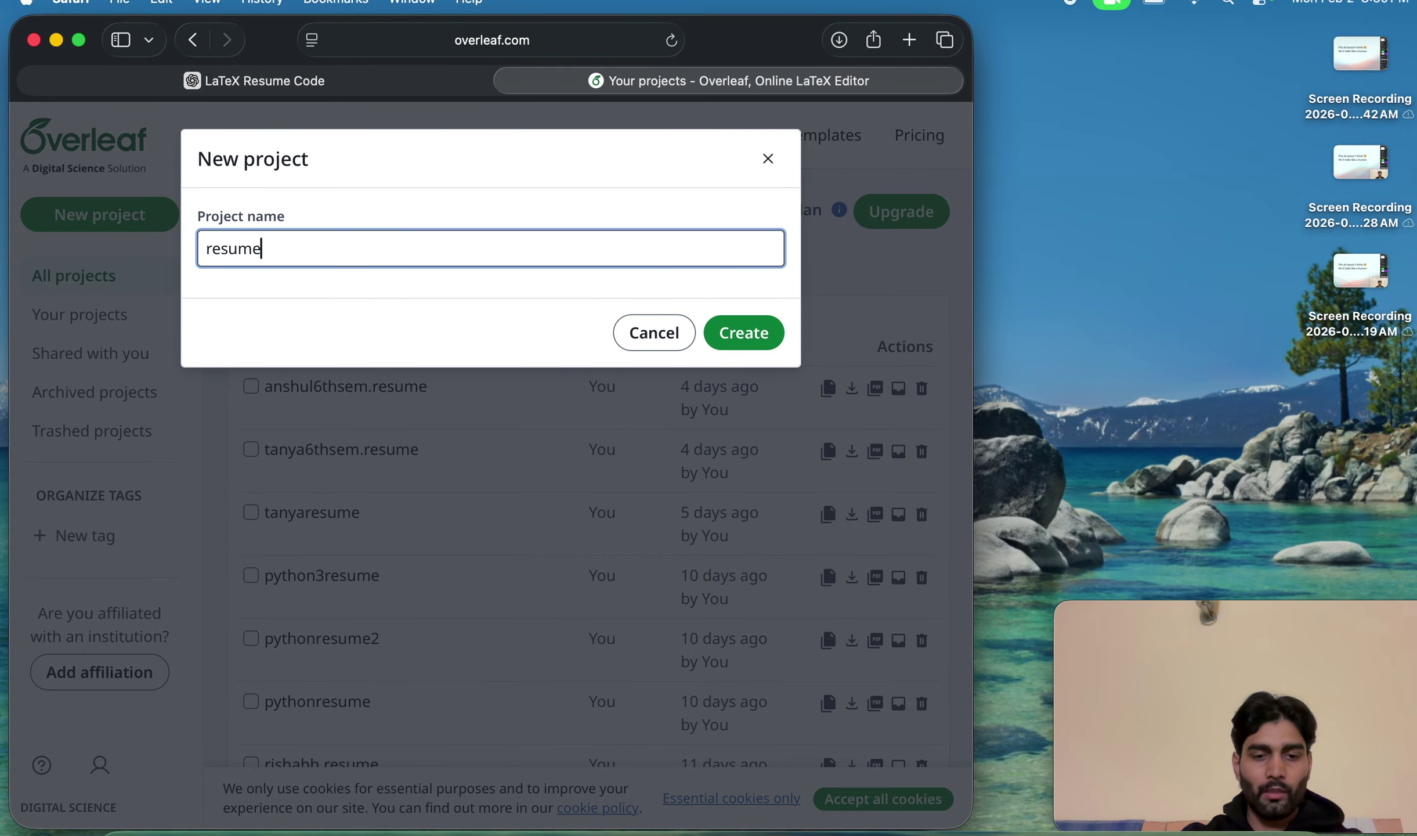
type(".making")
key("Return")
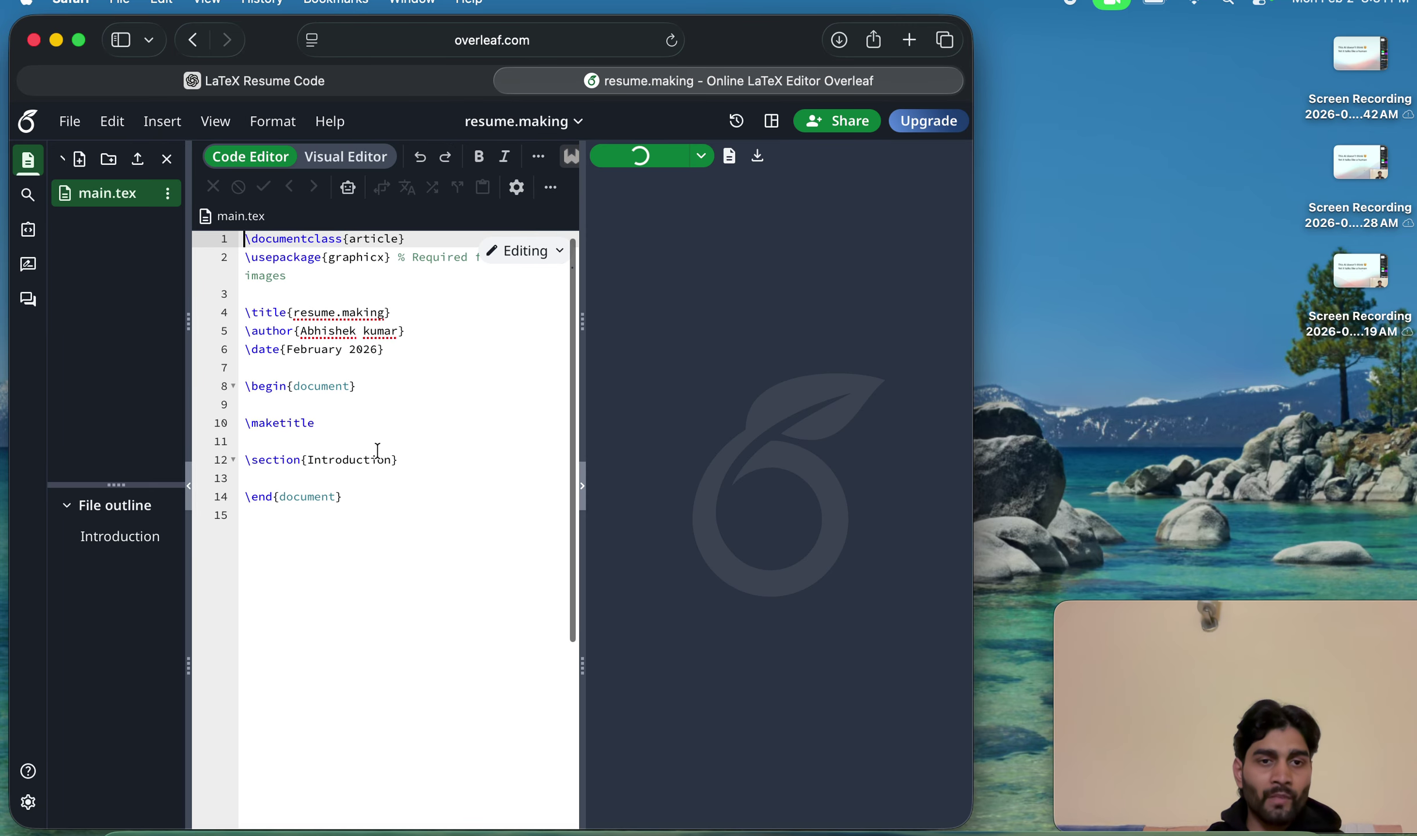
Step: Replace all the default template code in main.tex with the copied LaTeX resume code
left_click(341, 491)
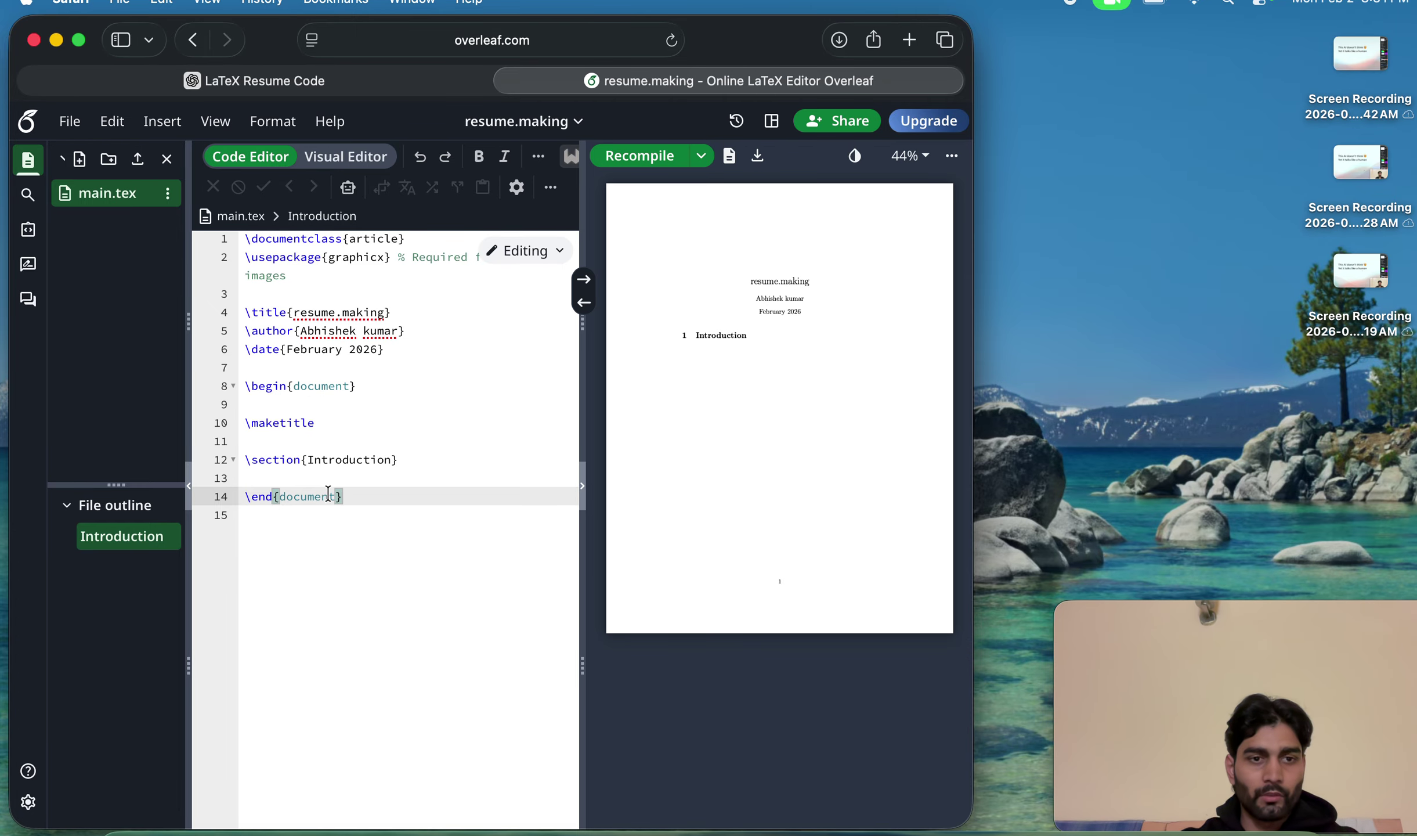
key("super+a")
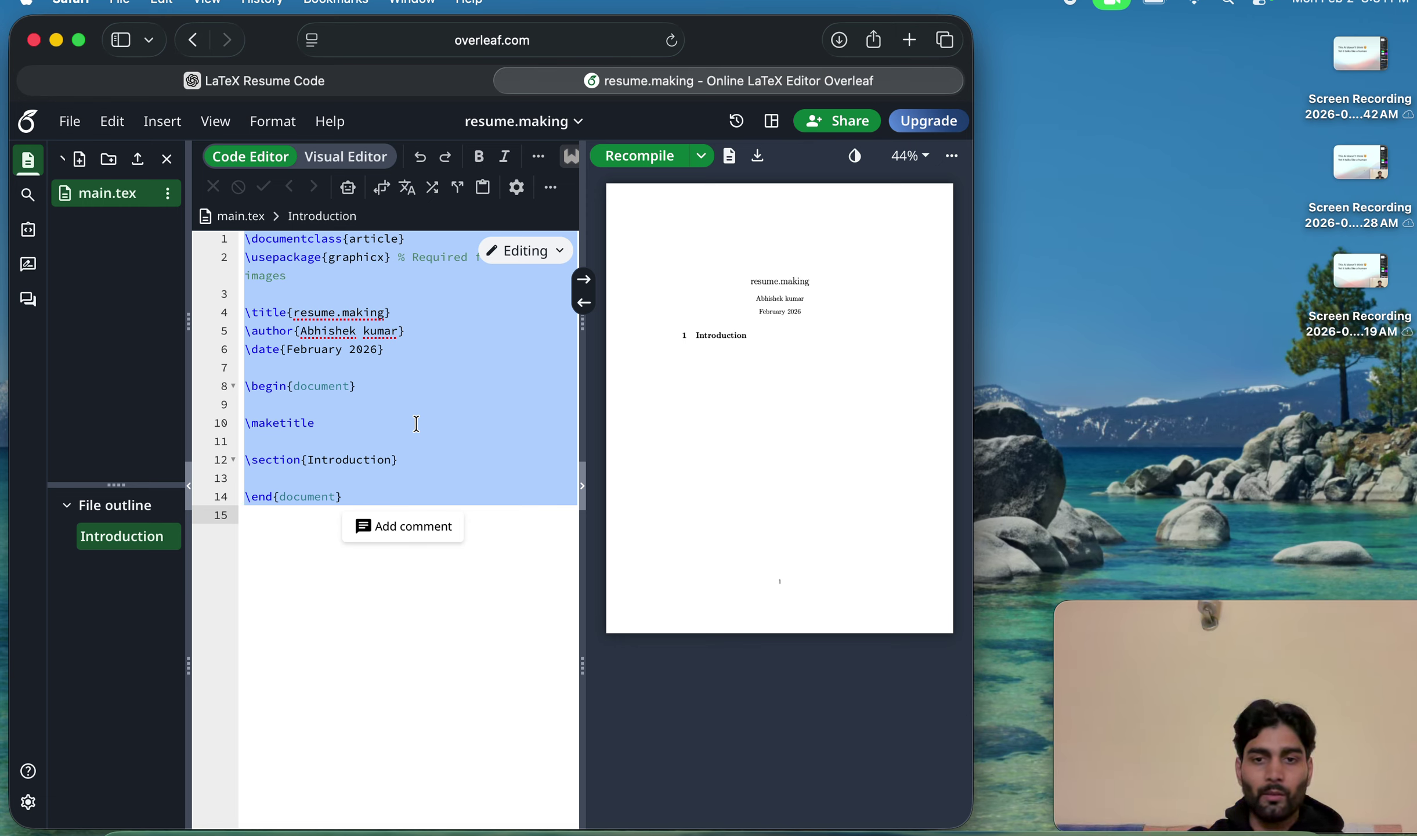
key("BackSpace")
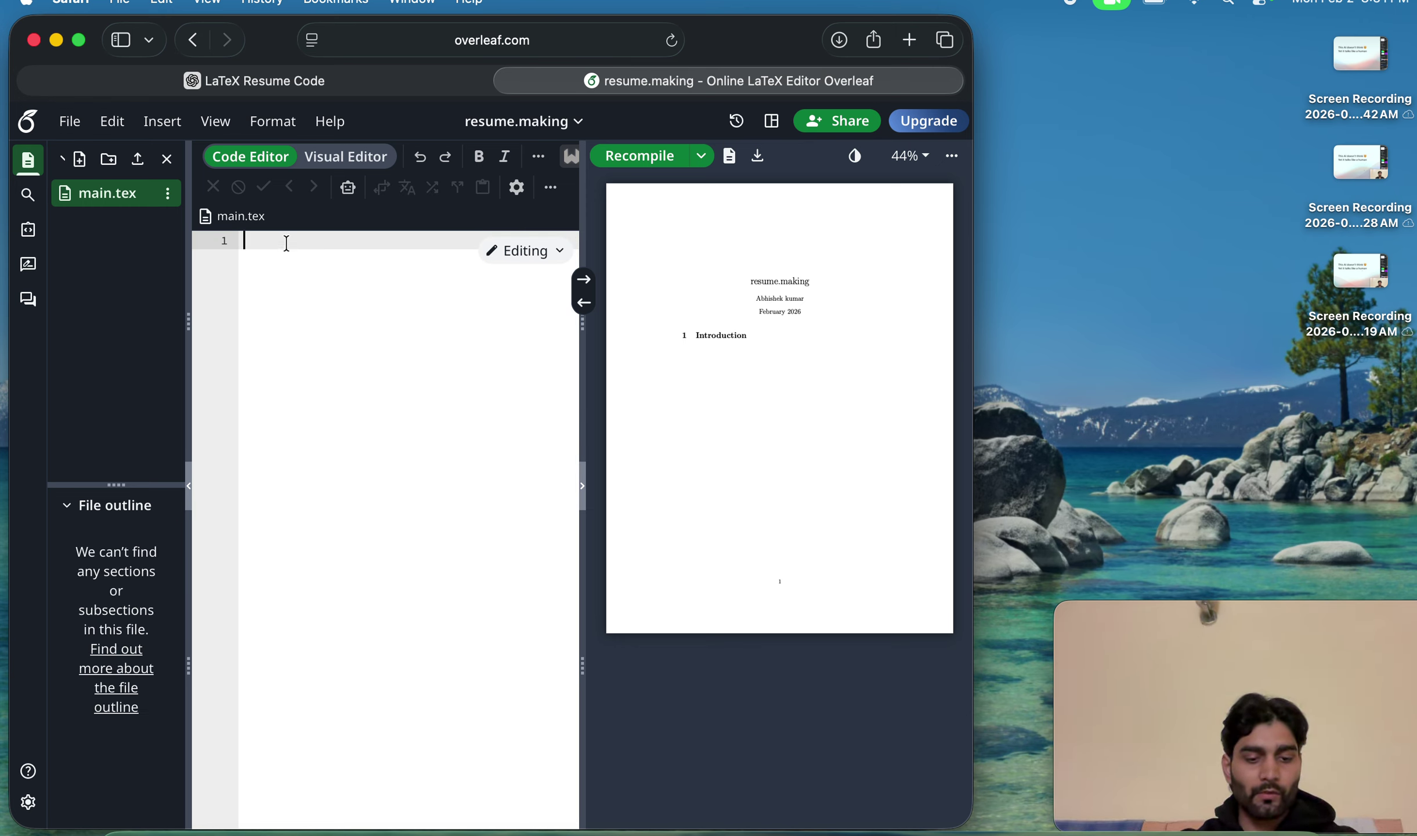
key("super+v")
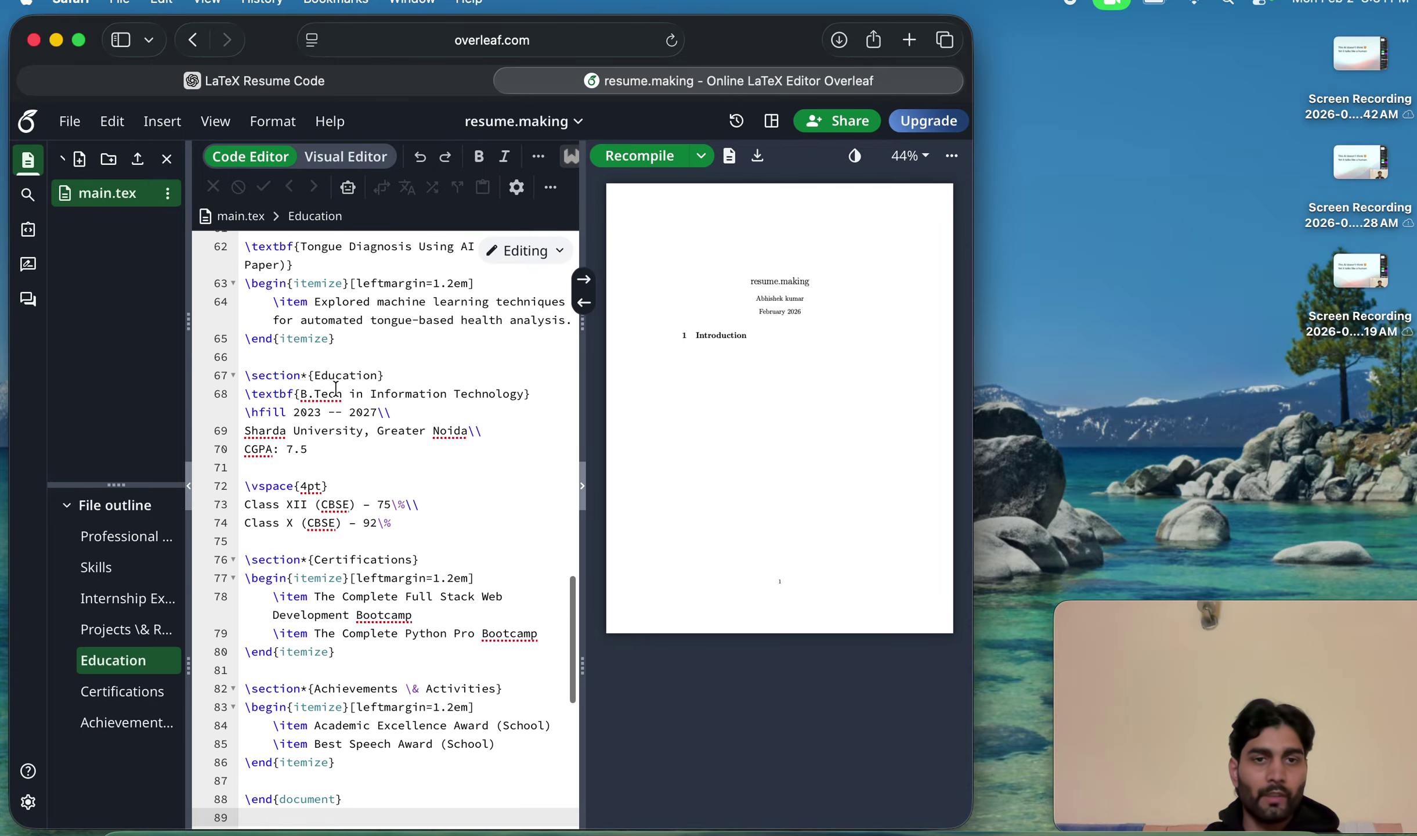
Step: Check the pasted resume code from beginning to end and recompile the project to update the PDF preview
scroll(335, 389, "up", 20)
scroll(335, 389, "up", 5)
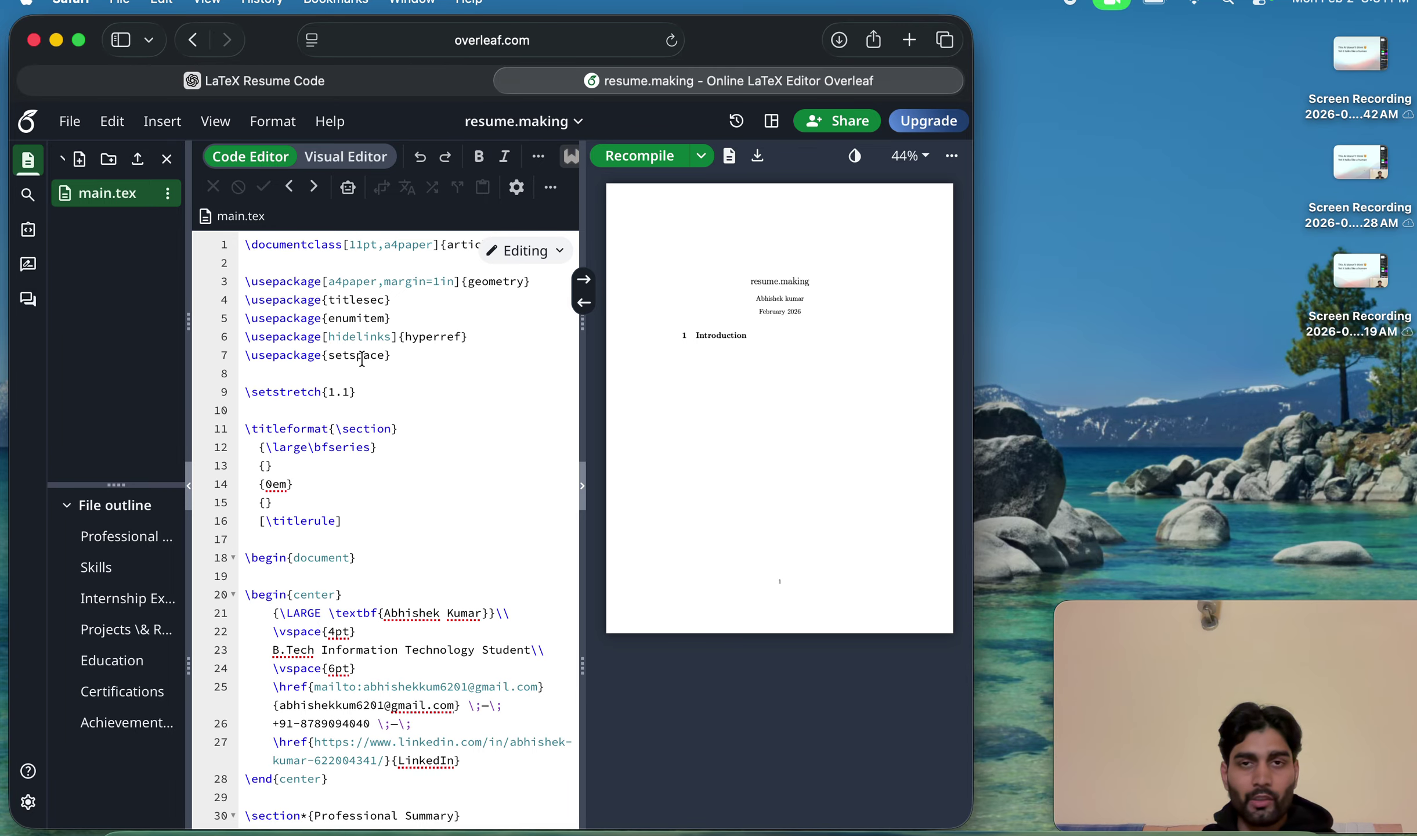
scroll(399, 513, "down", 15)
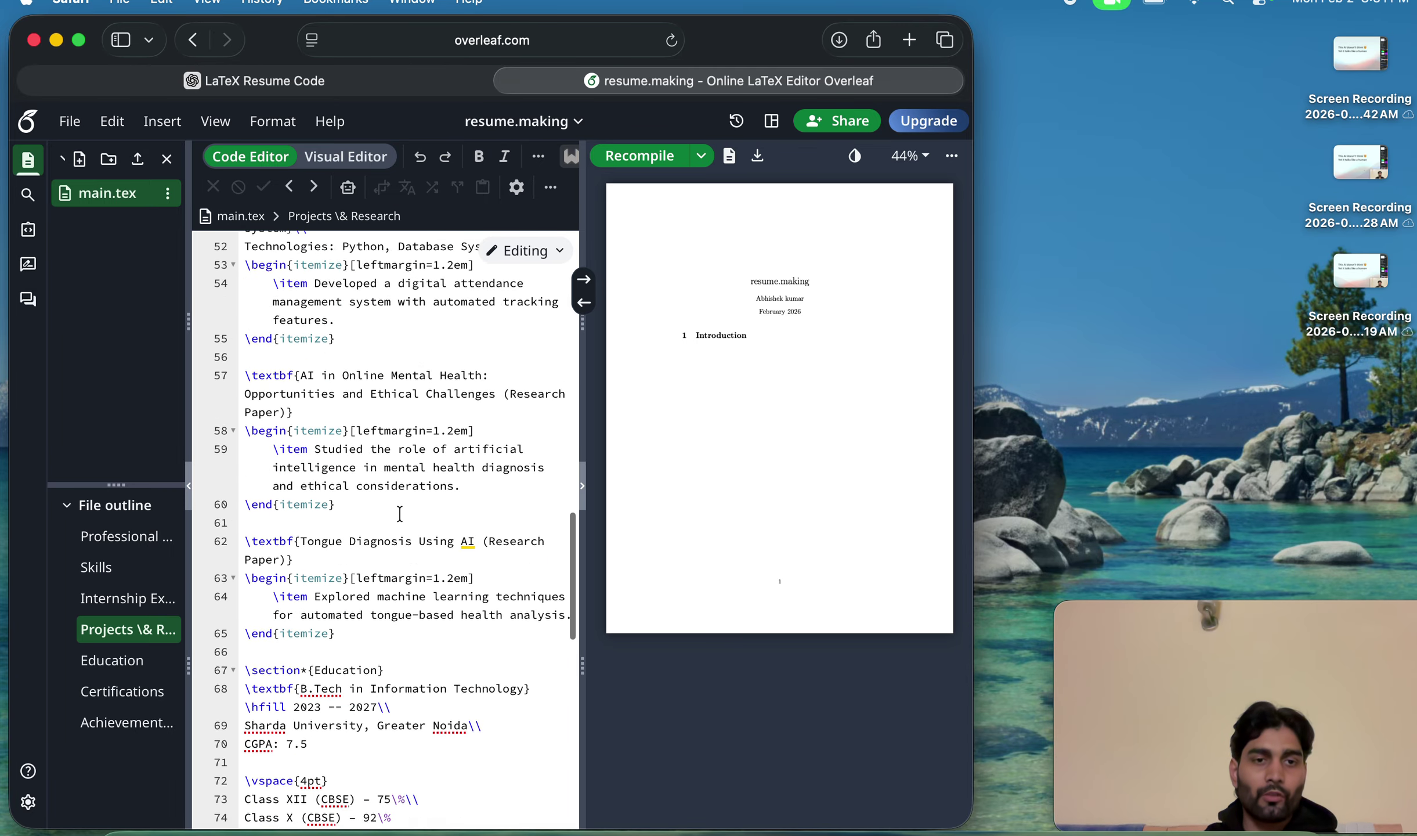
scroll(399, 513, "up", 15)
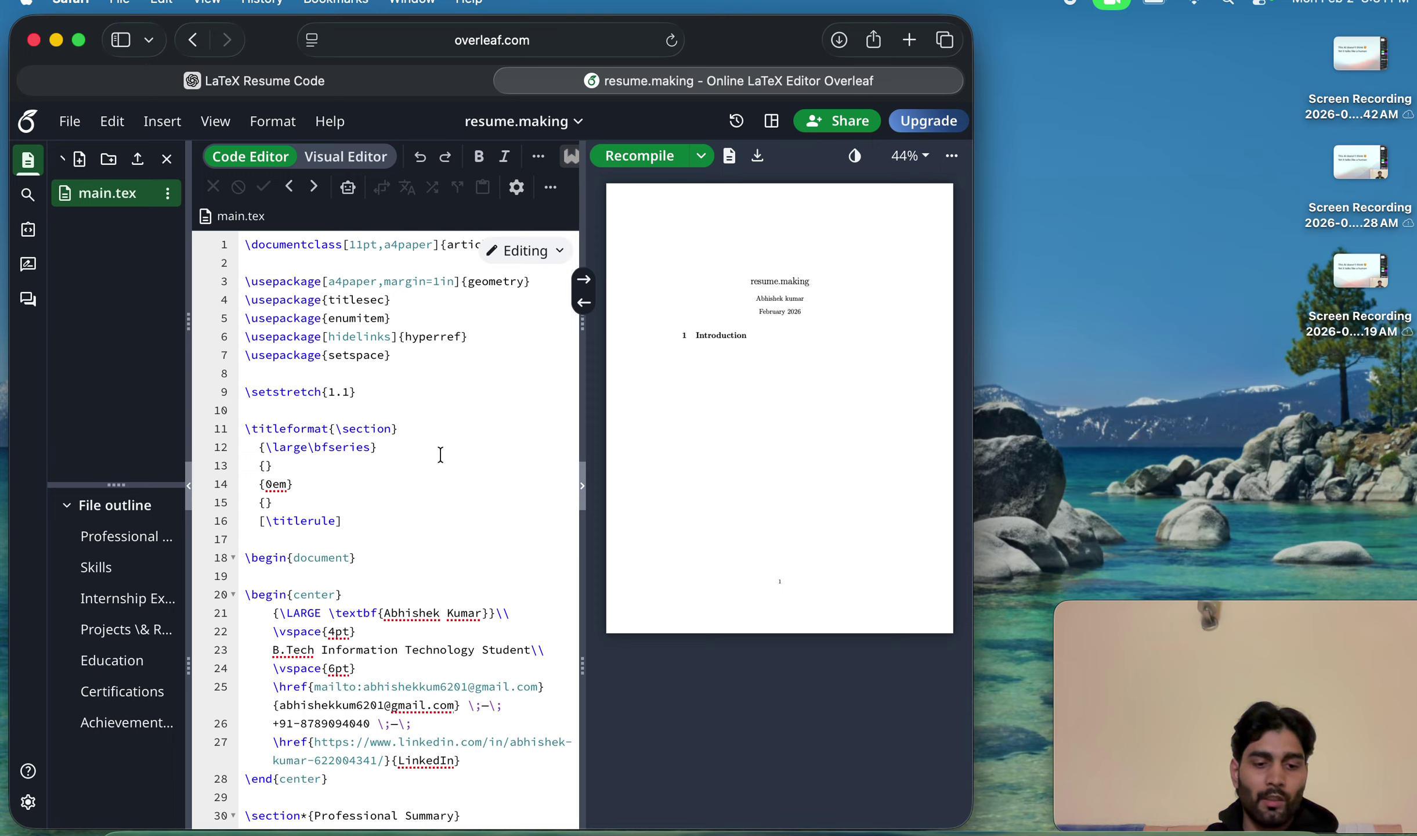
left_click(664, 163)
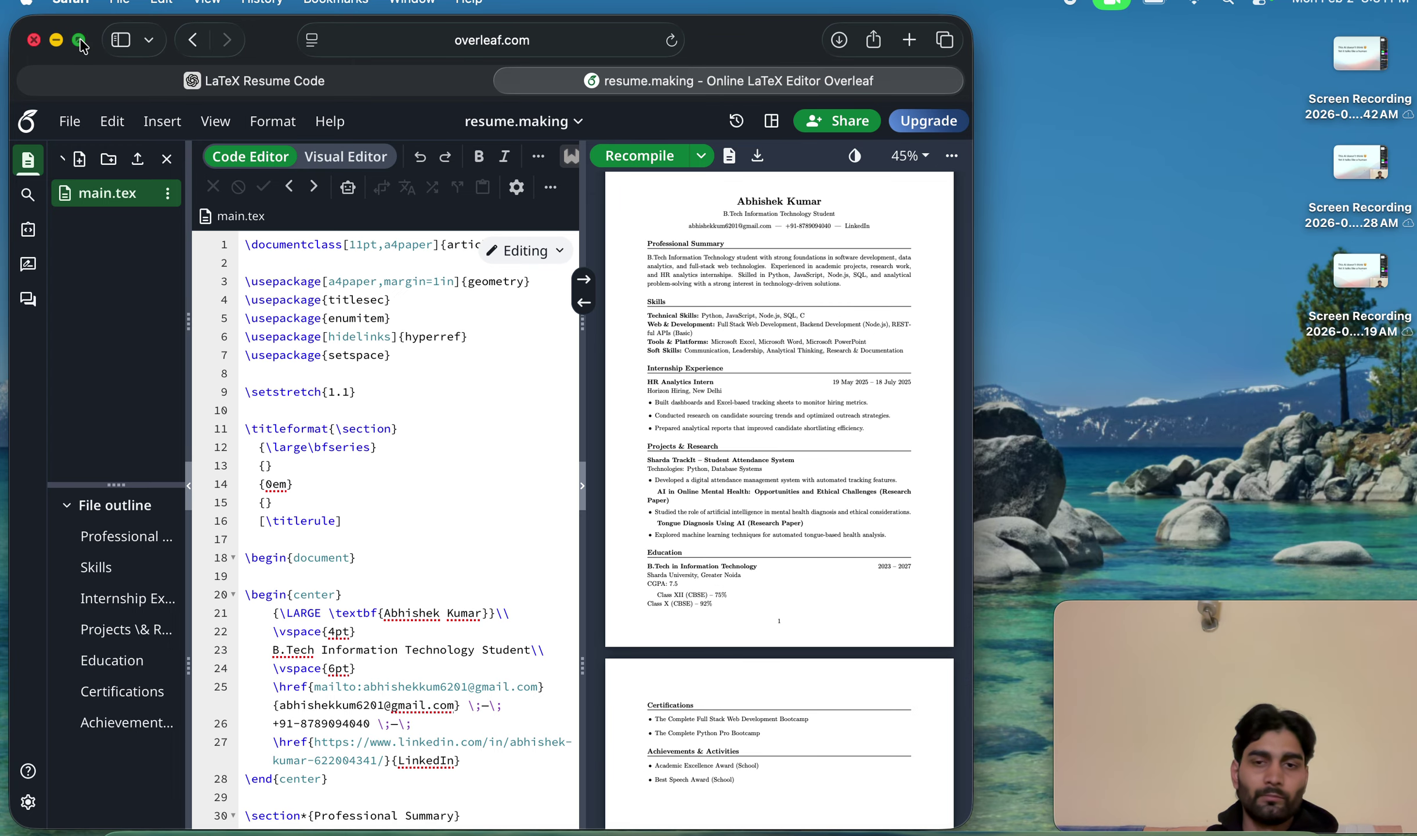
Step: Expand the browser window to full screen and review both pages of the compiled resume, from Professional Summary to Achievements & Activities
left_click(80, 43)
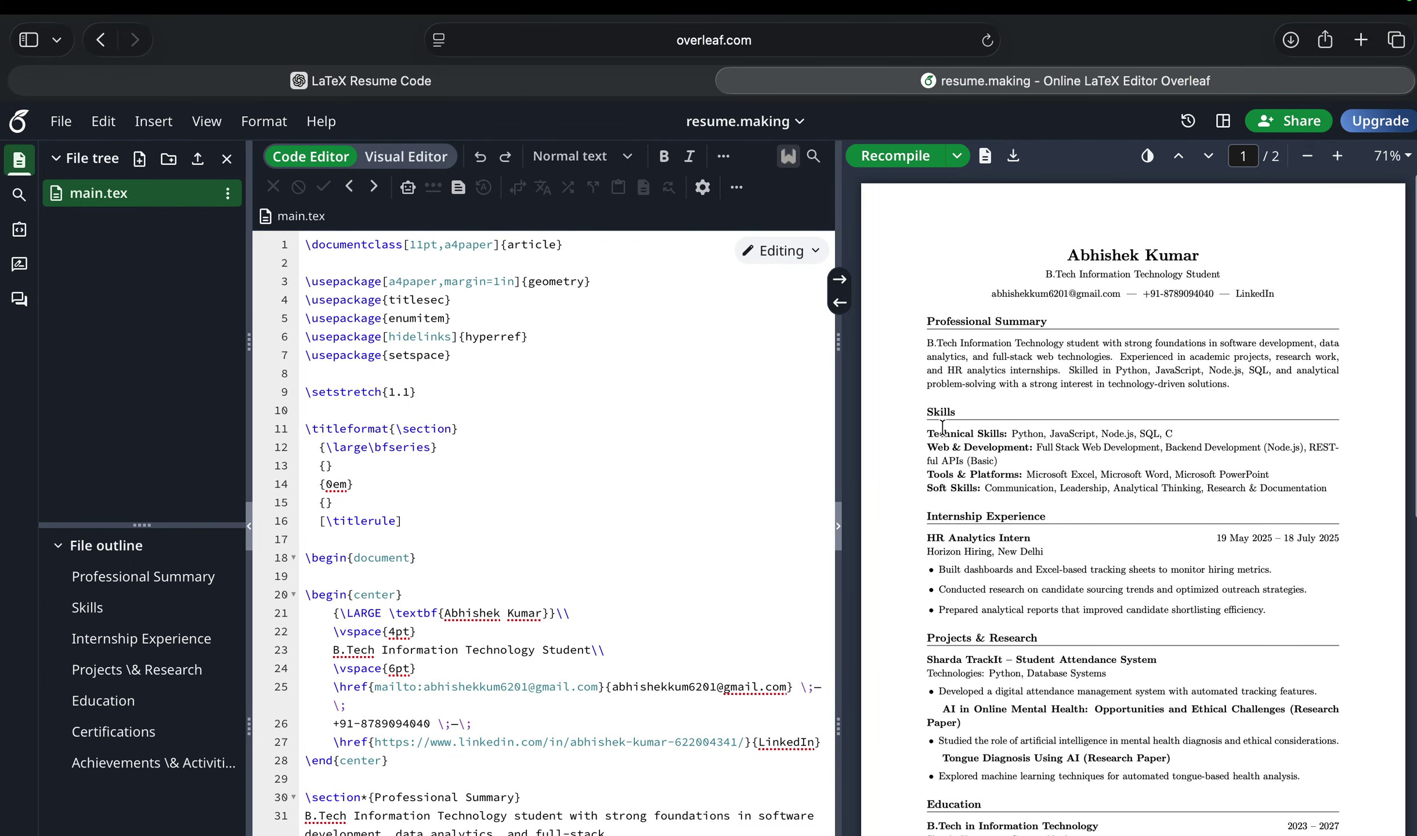
scroll(980, 531, "down", 3)
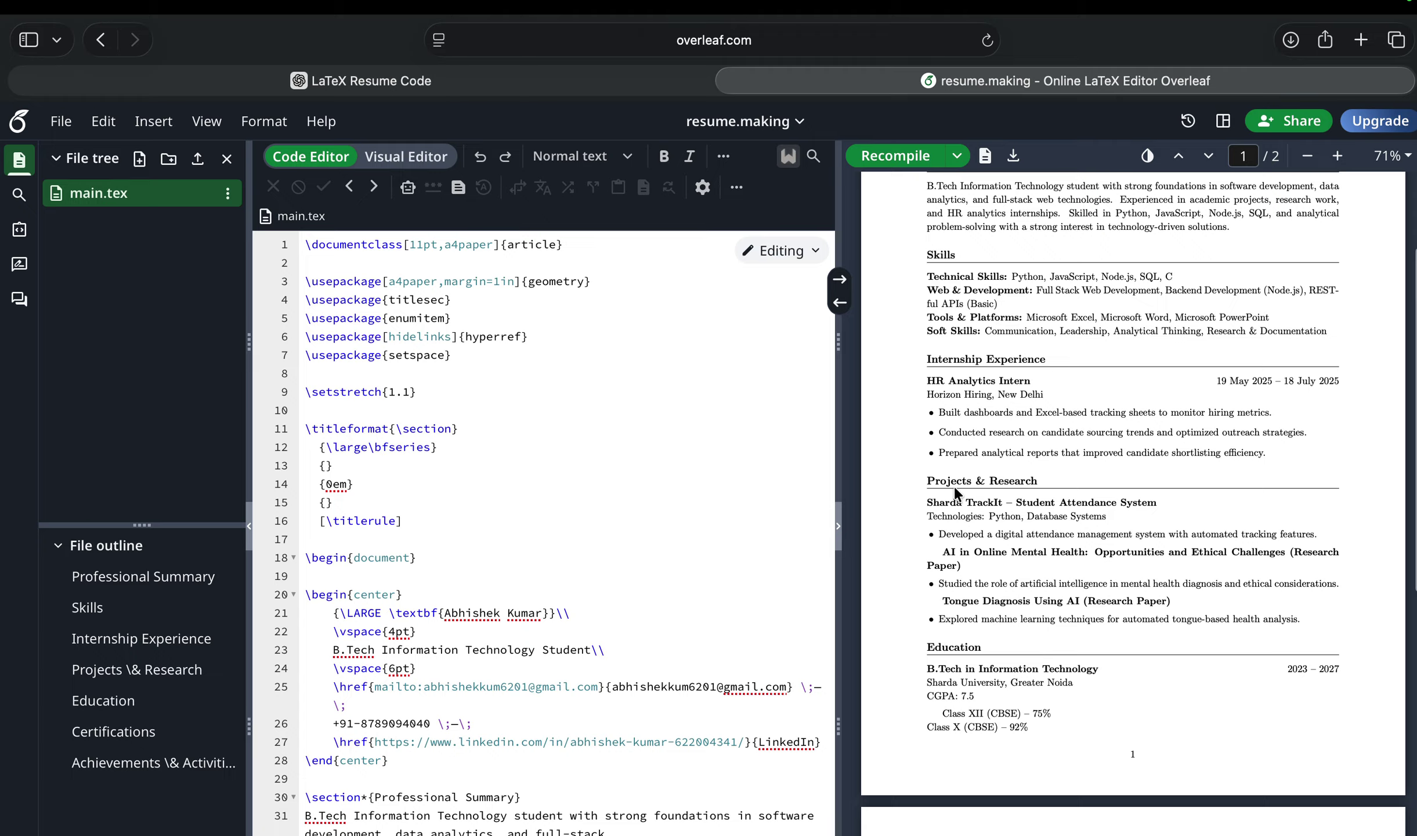
scroll(957, 486, "down", 2)
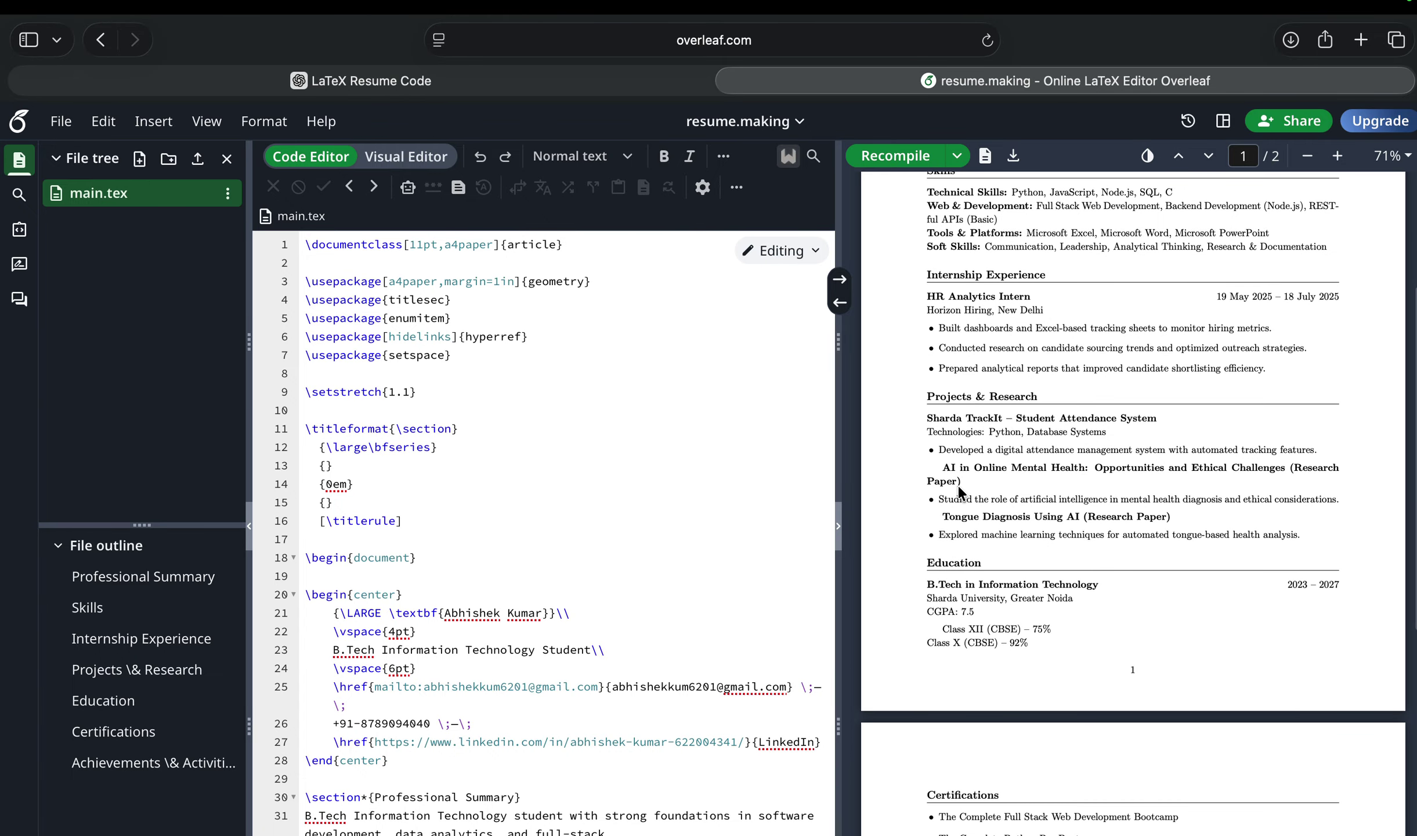
scroll(959, 492, "down", 3)
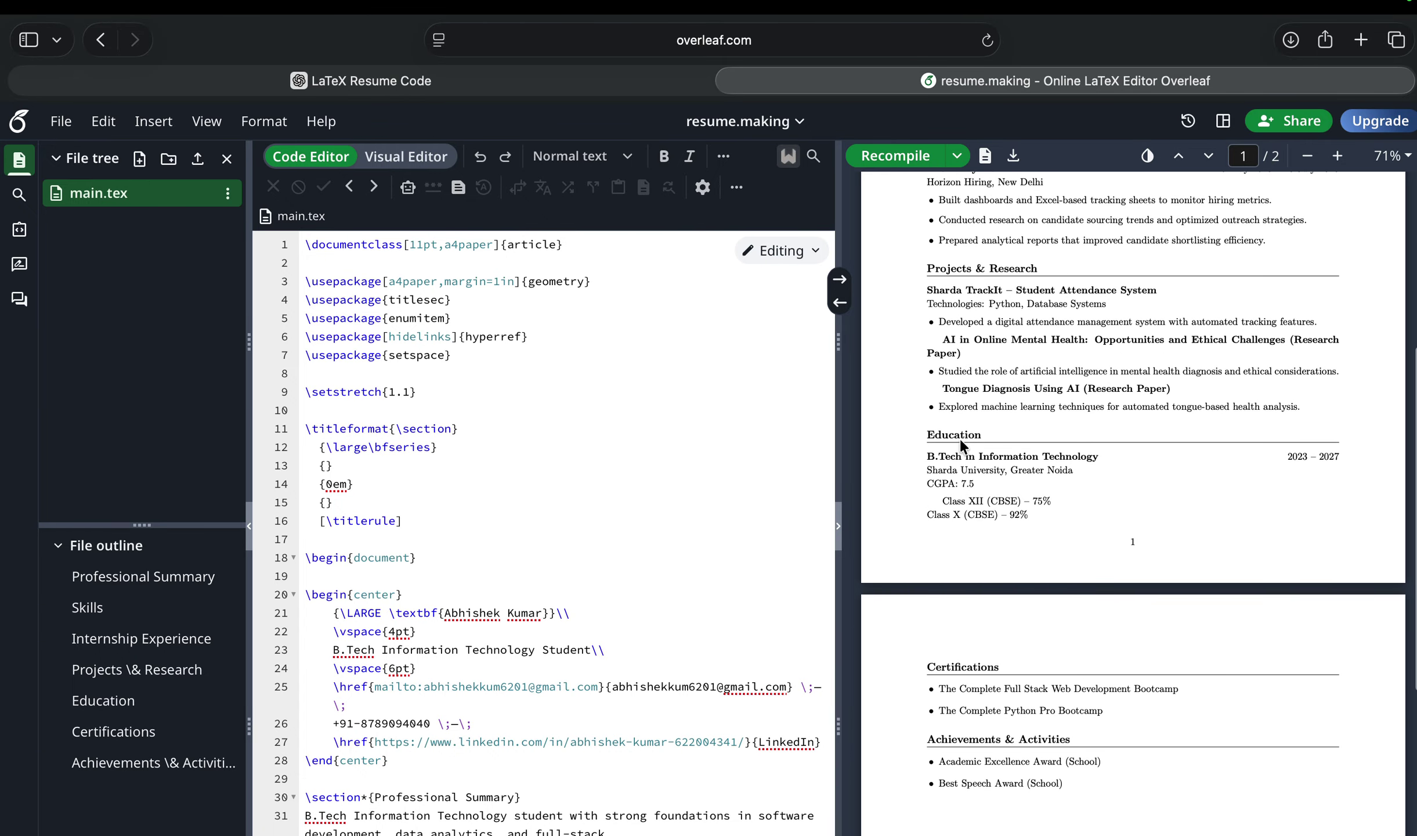
scroll(960, 464, "down", 2)
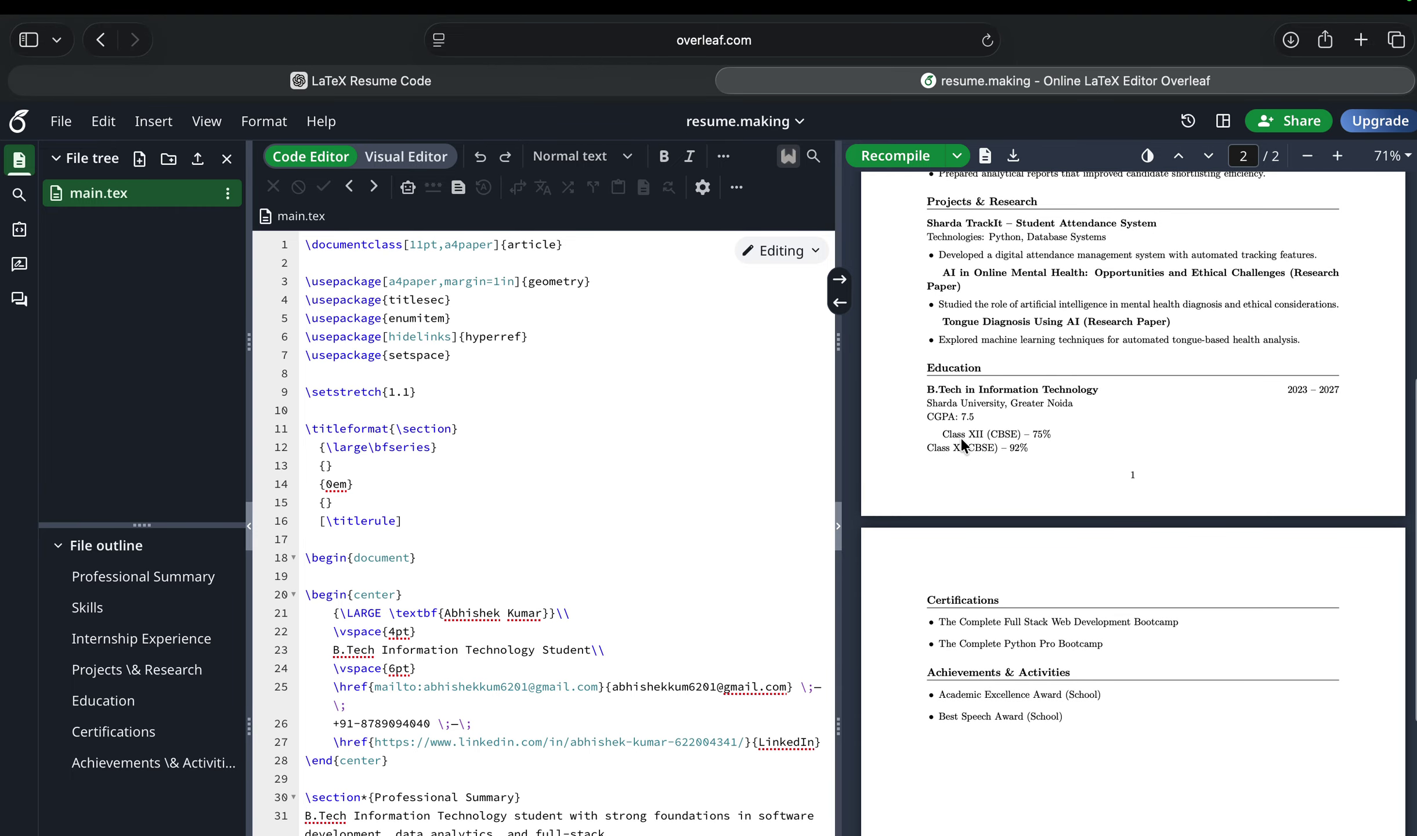
scroll(961, 445, "down", 3)
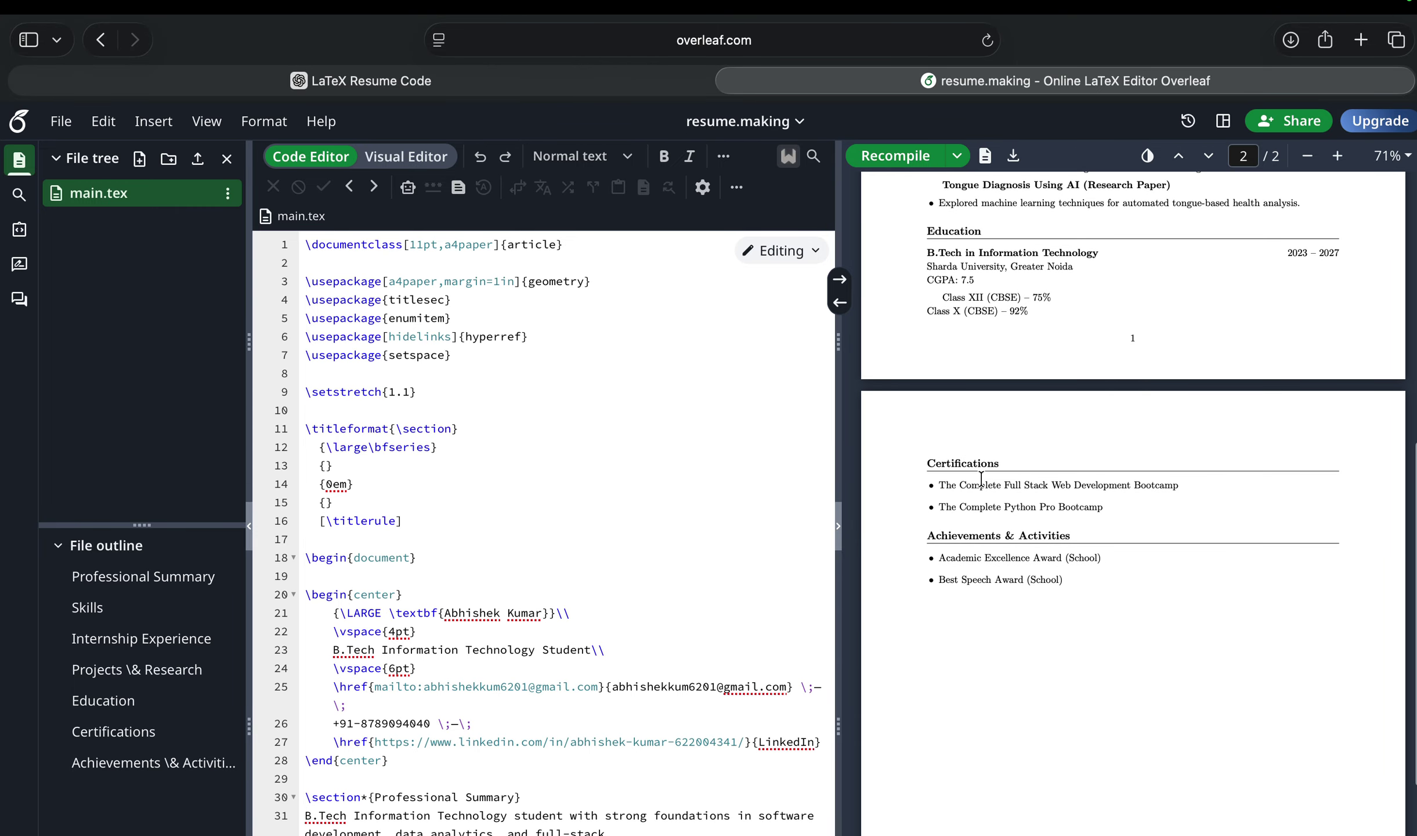
scroll(982, 480, "down", 2)
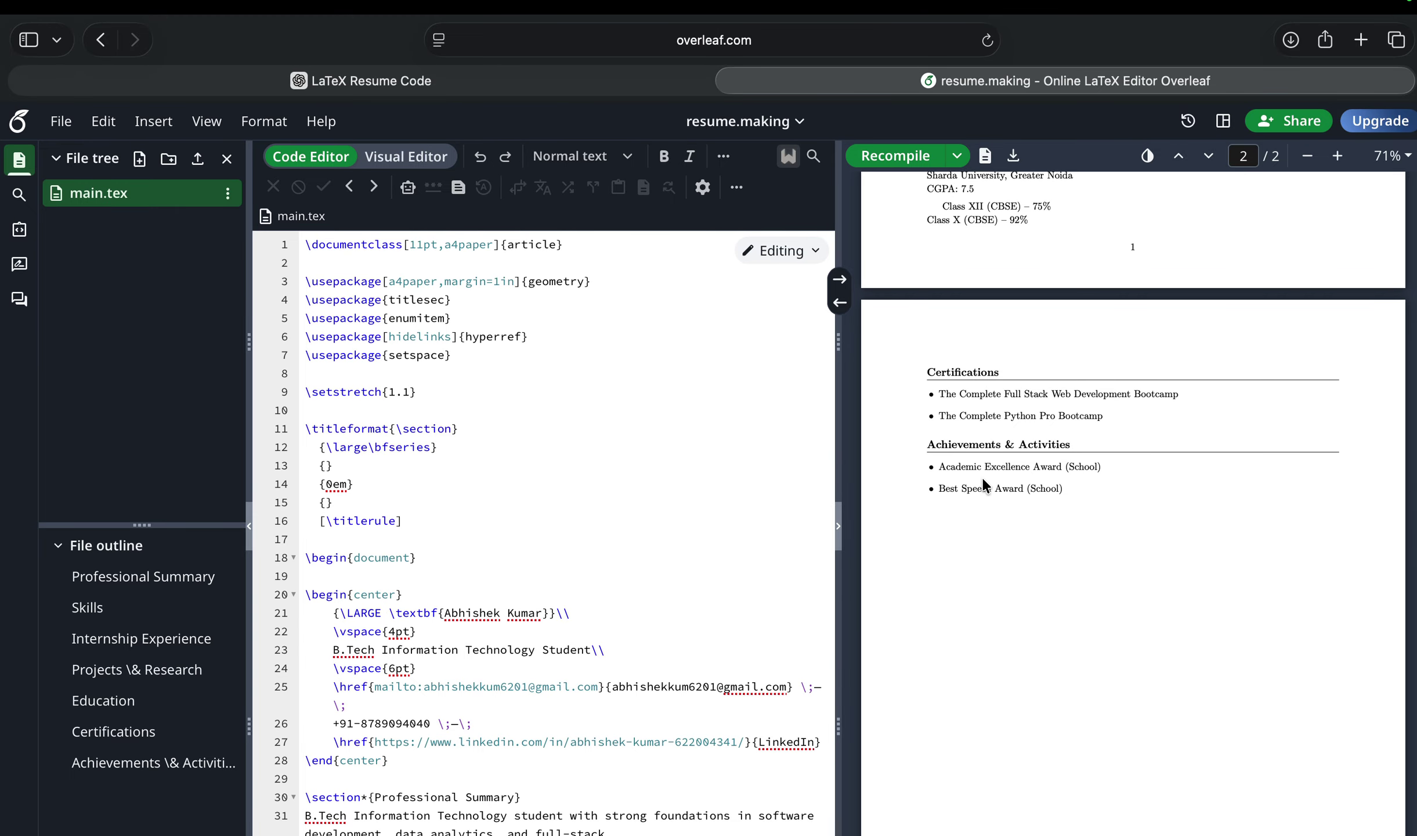
scroll(982, 483, "up", 15)
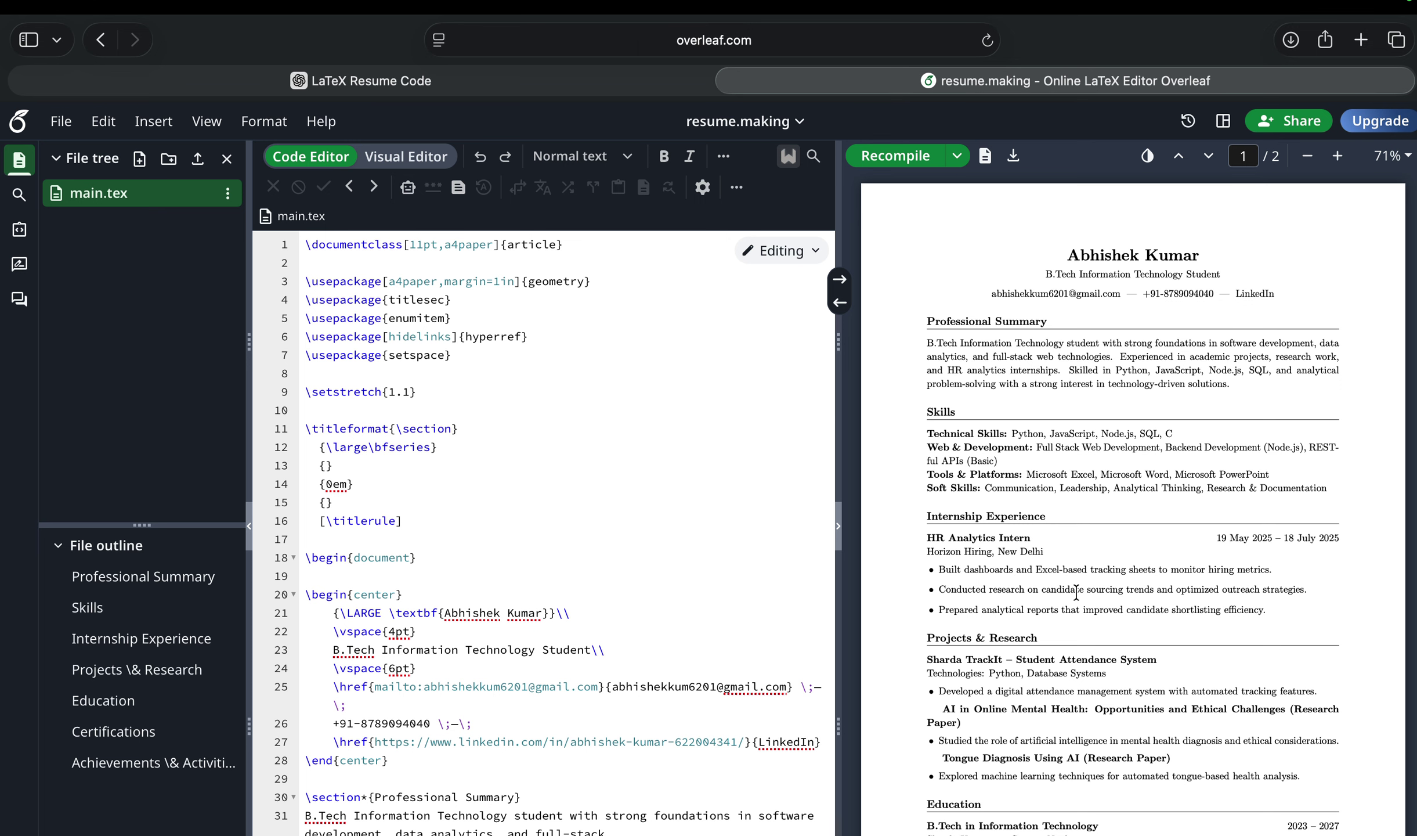
Step: Switch back to the ChatGPT conversation and view the original prompt with the attached resume PDF
left_click(520, 81)
scroll(573, 509, "down", 2)
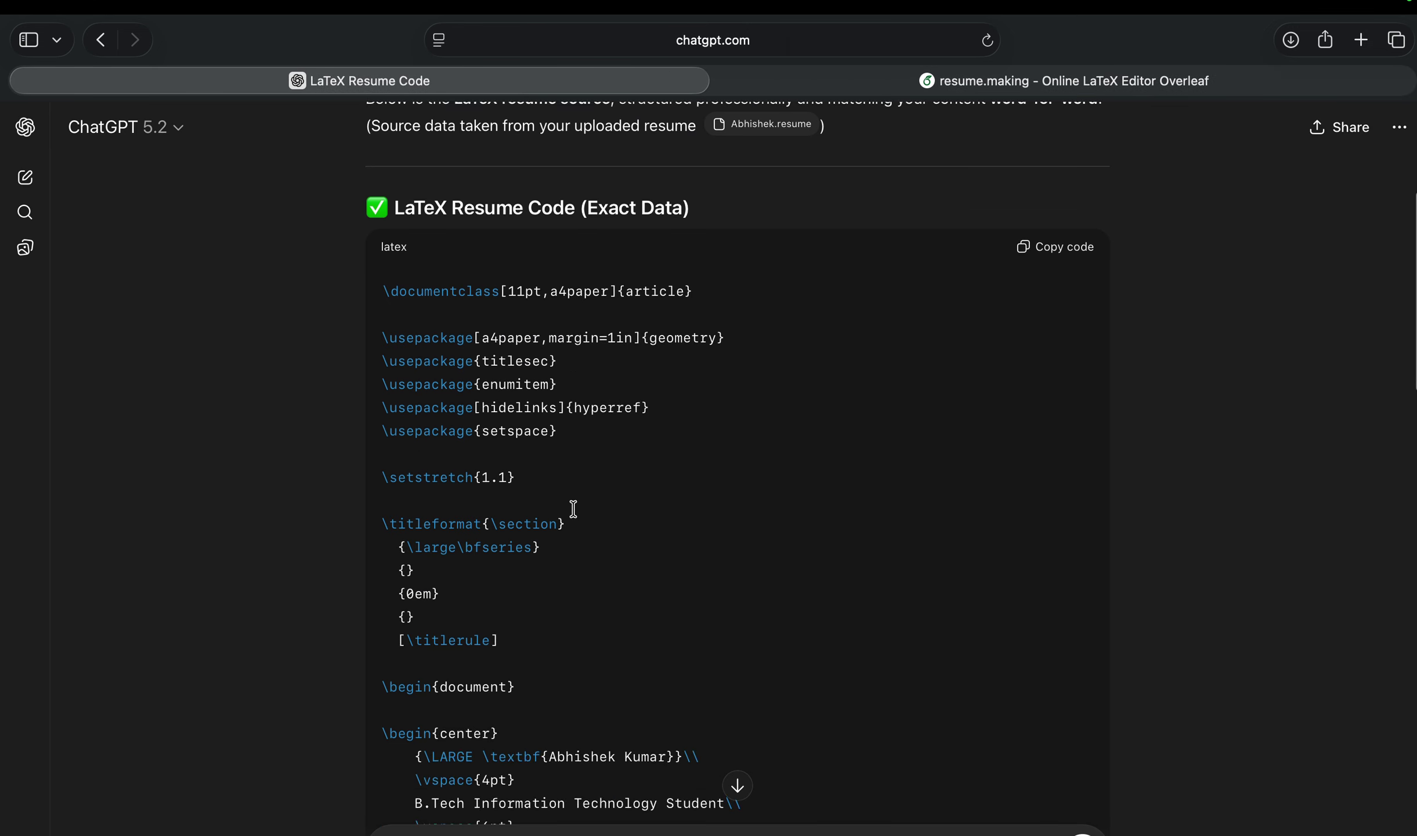
scroll(572, 509, "up", 8)
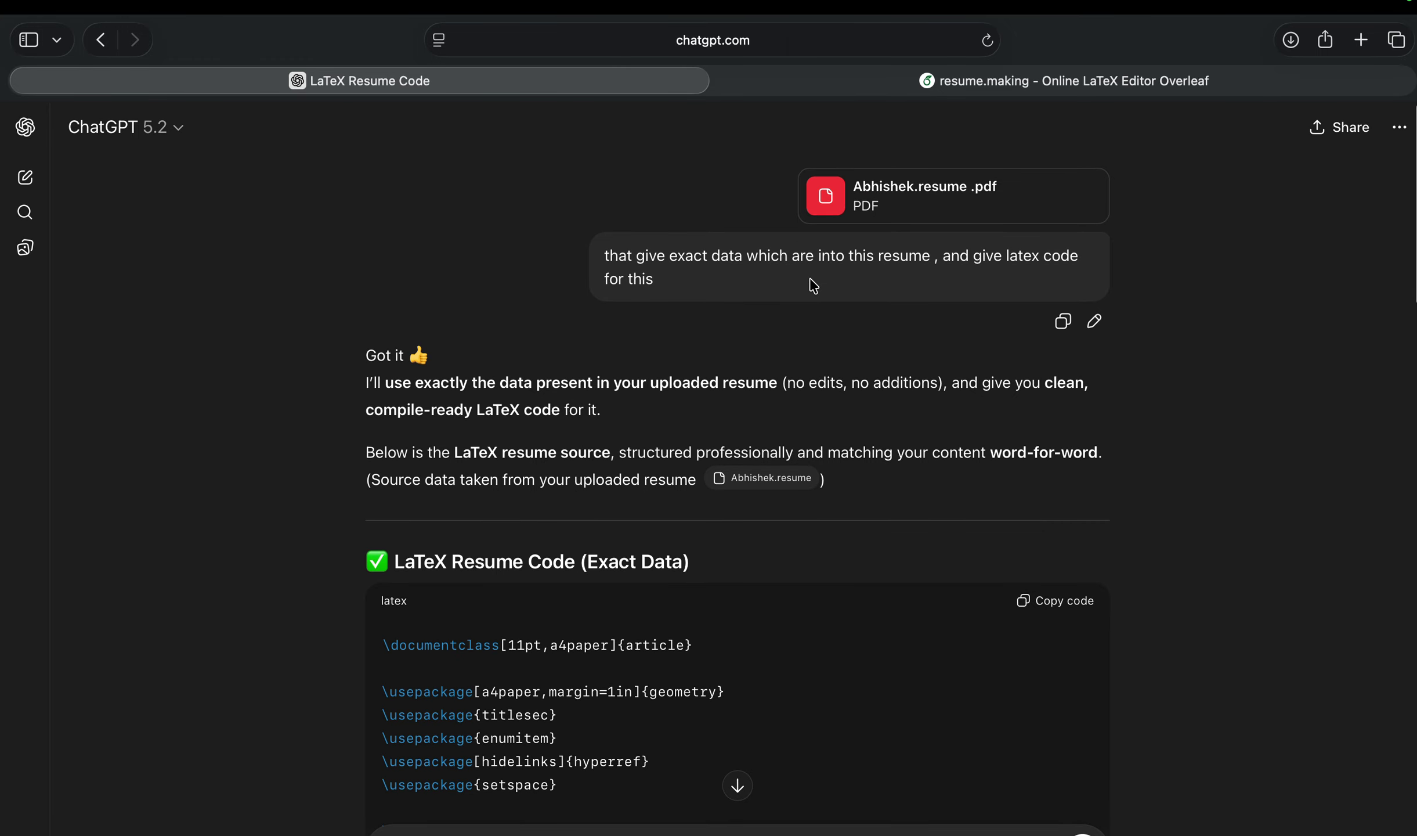